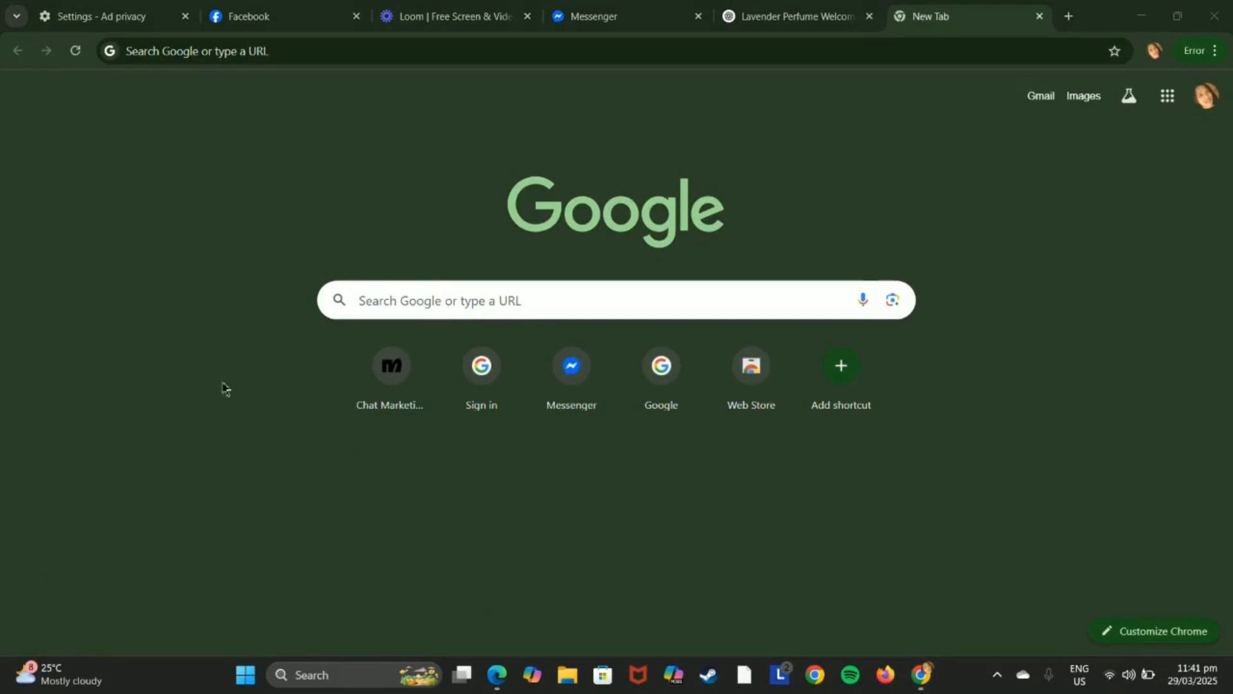
Open the manychat.com website in the empty browser tab.
click(270, 57)
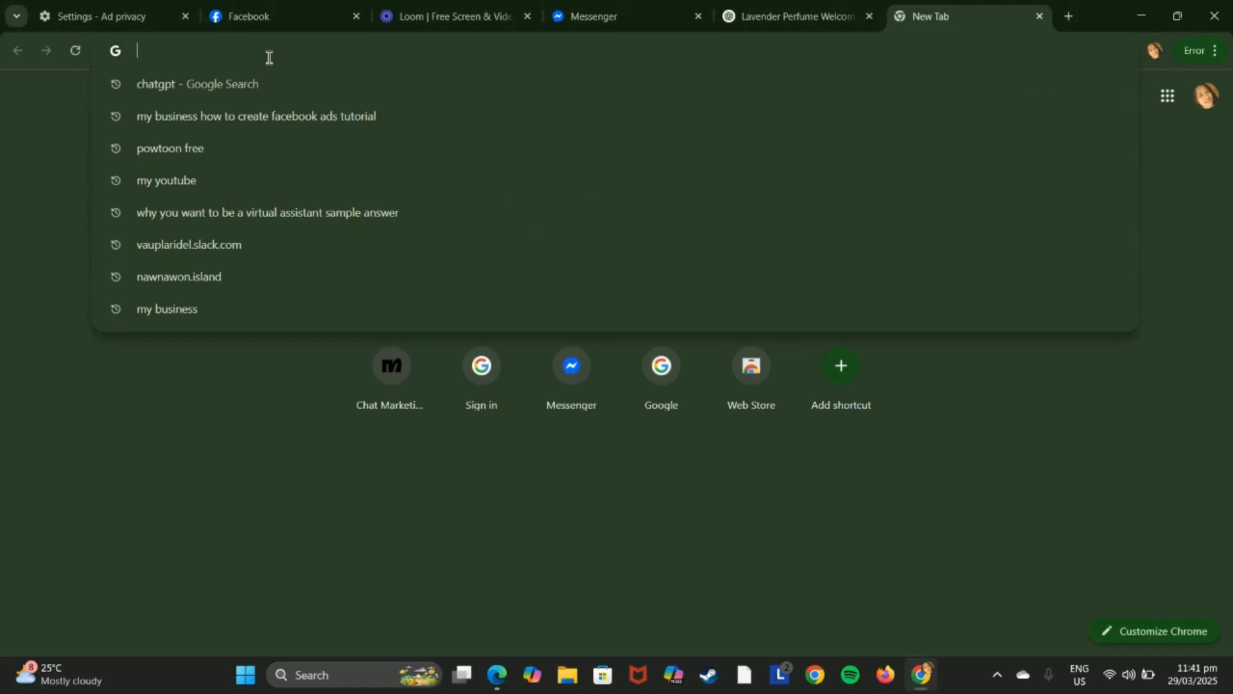
text(manychat.com)
key(Return)
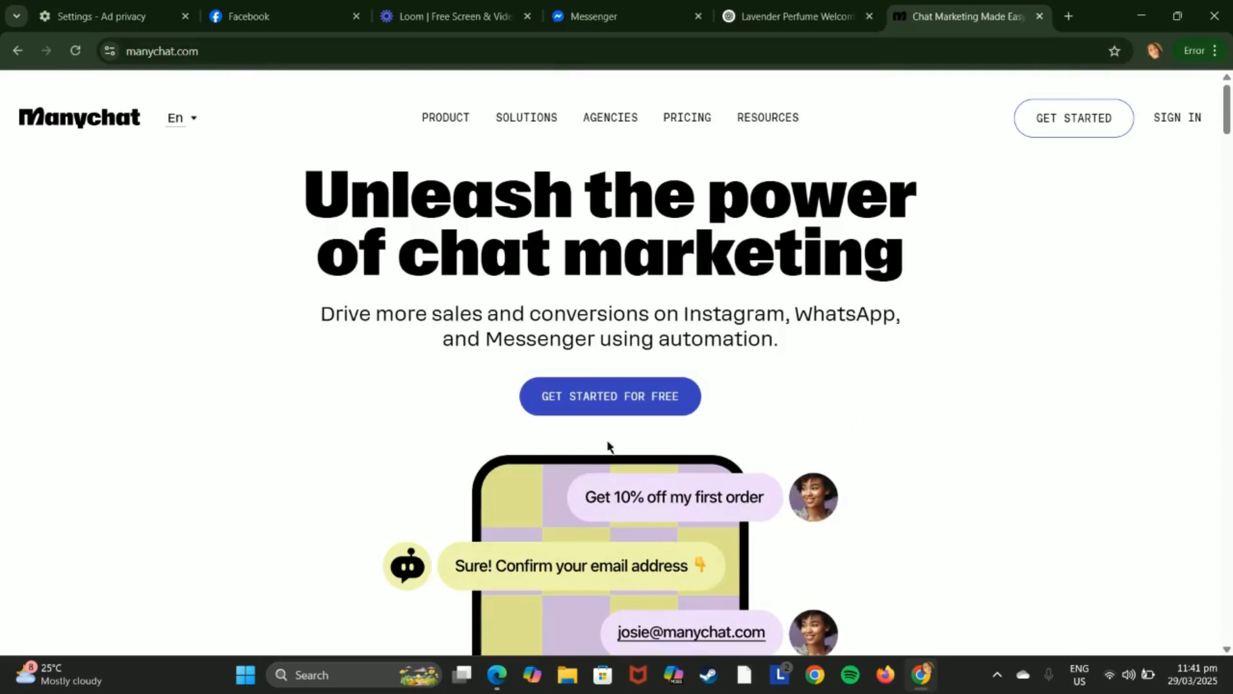
Get started for free with Facebook Messenger as the channel, continuing with the previously used Facebook account.
click(621, 403)
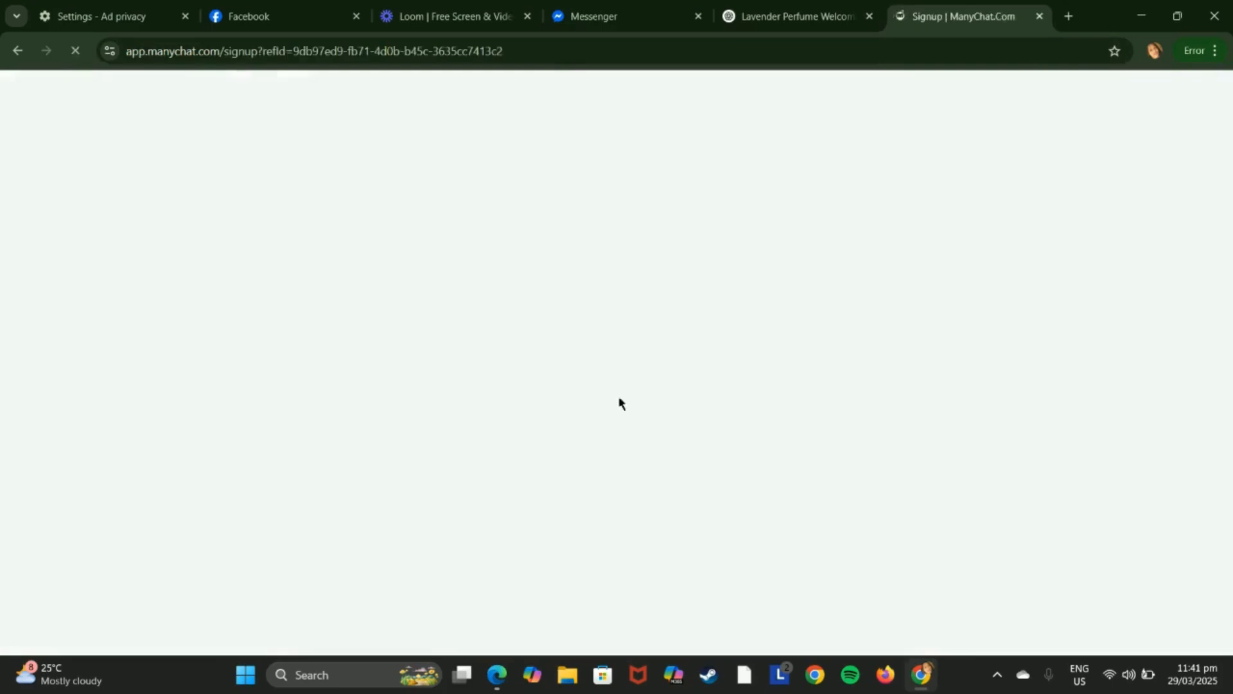
scroll(835, 305, down, 1)
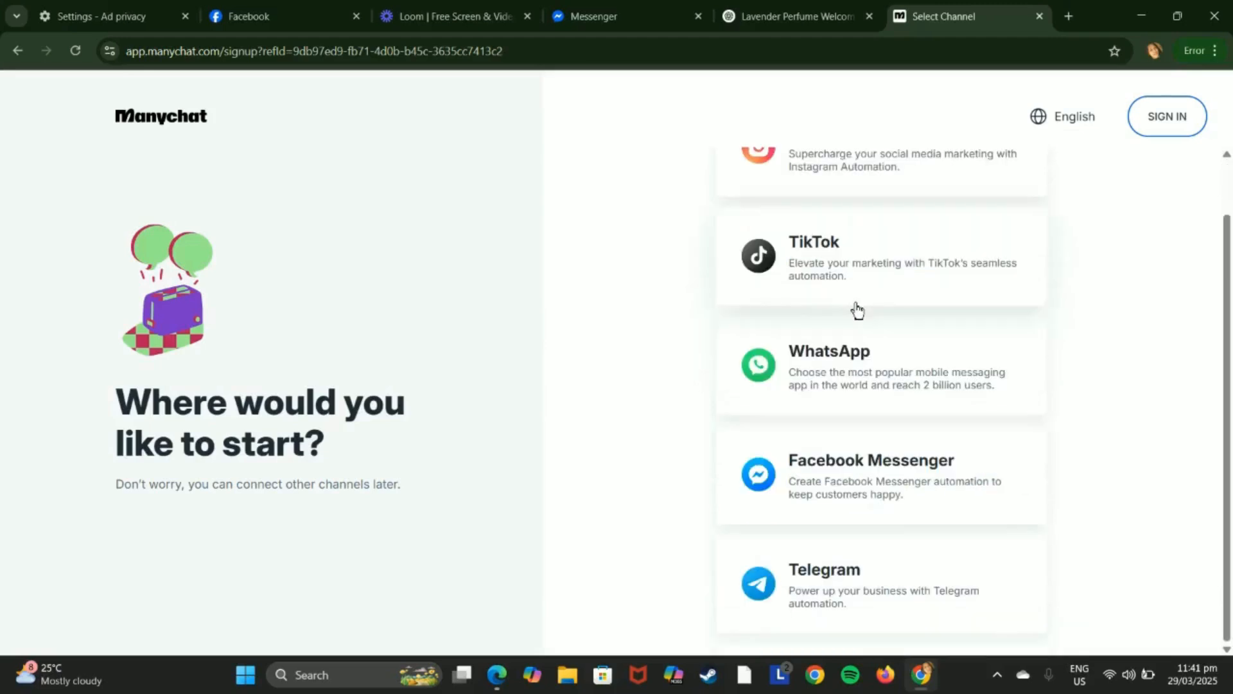
double_click(839, 483)
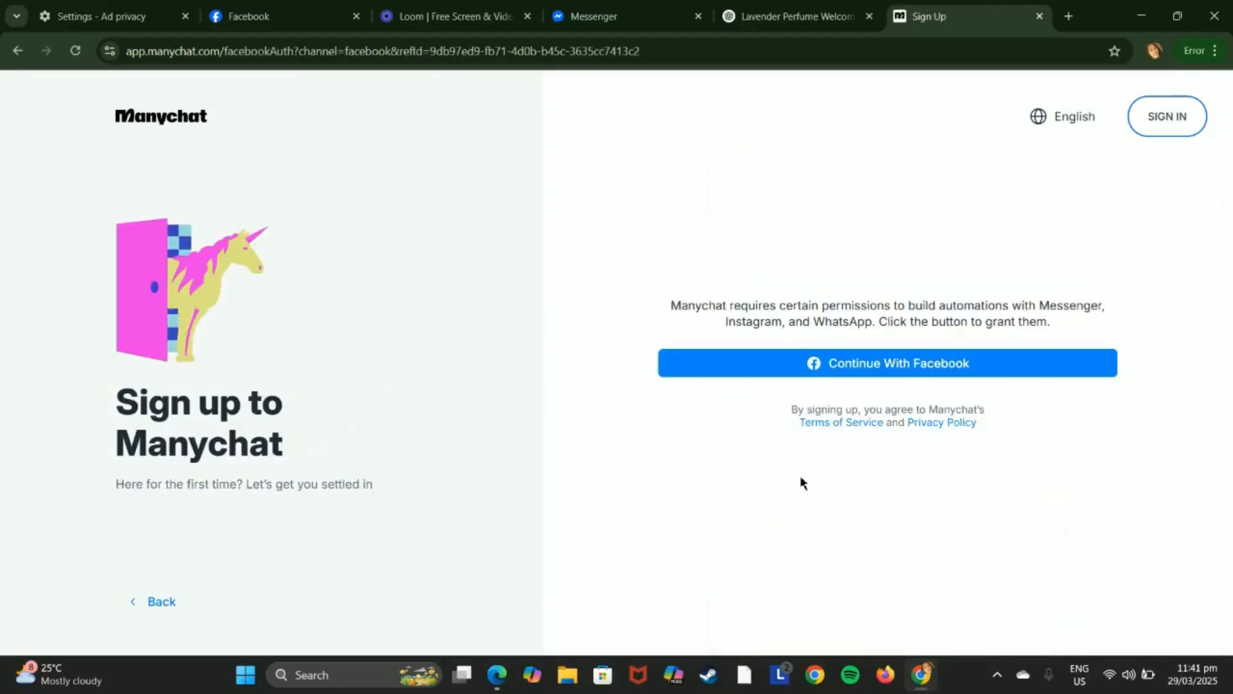
click(880, 372)
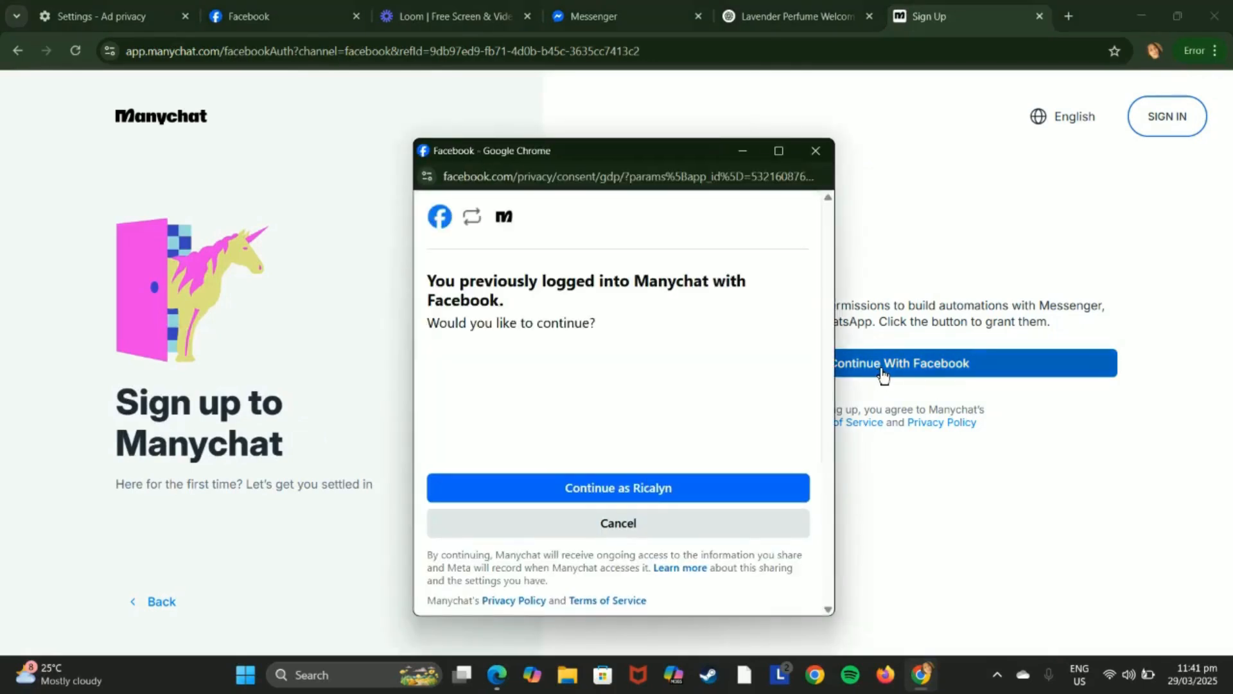
click(640, 493)
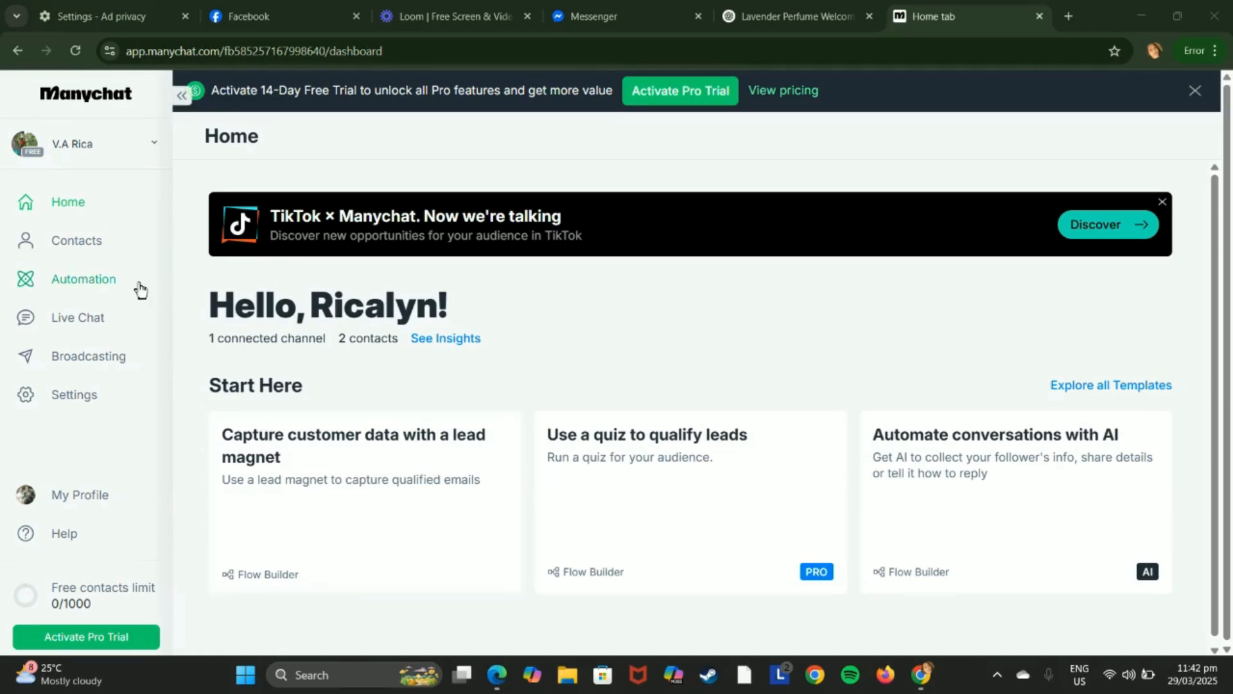
Set up the Welcome Message from the Basic Automations.
click(99, 285)
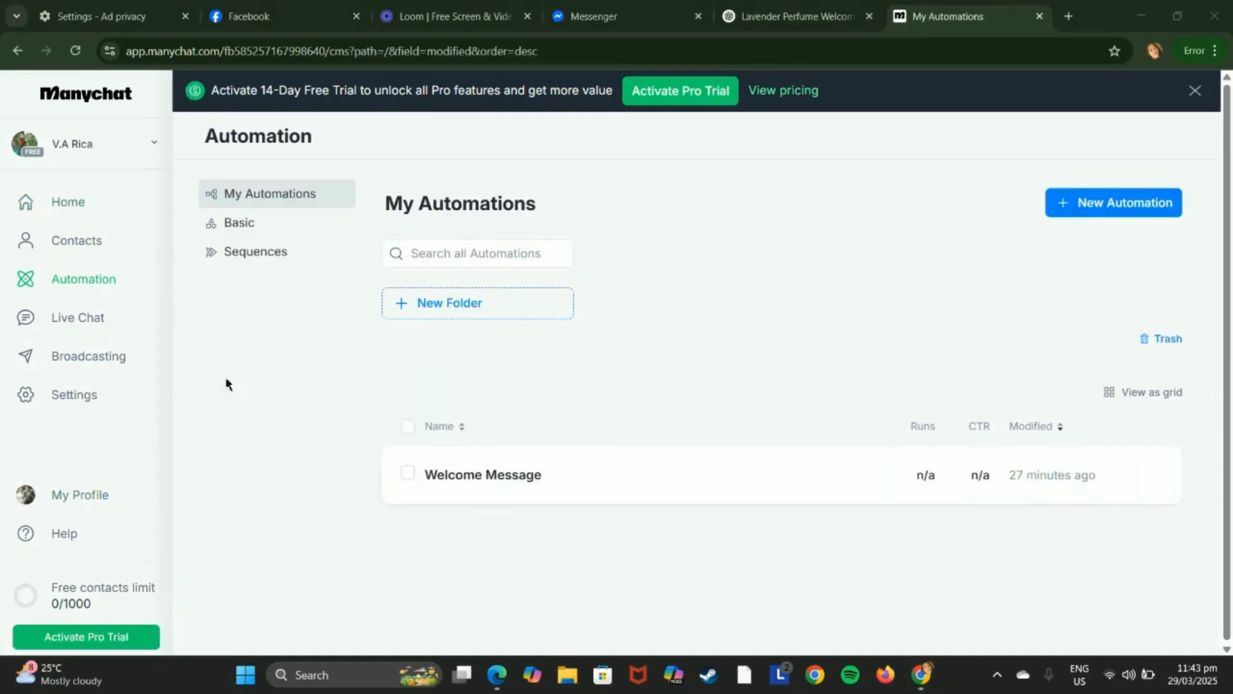
click(238, 226)
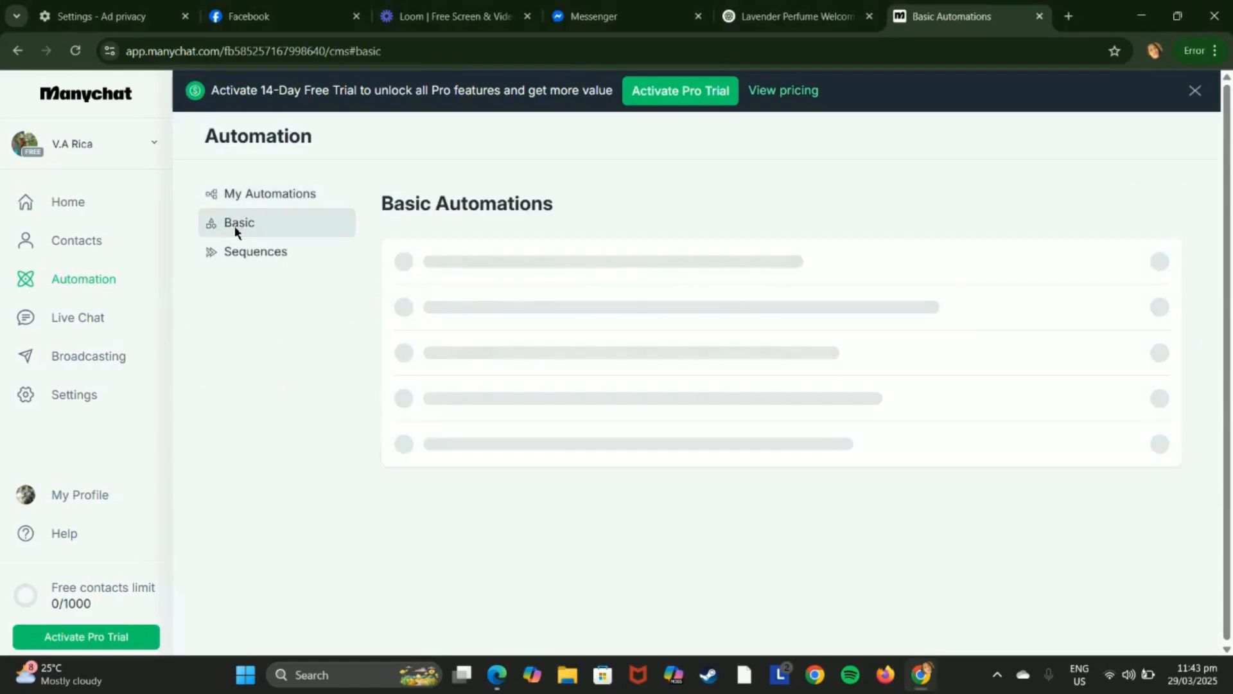
scroll(540, 407, down, 4)
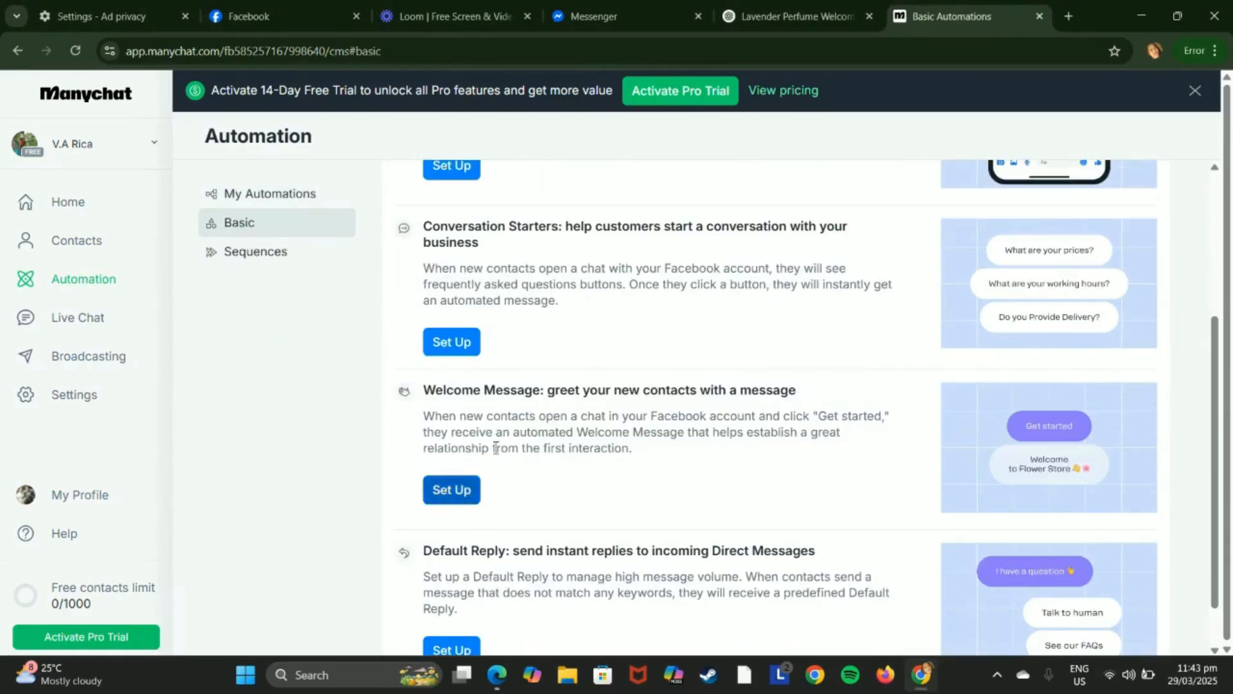
click(471, 493)
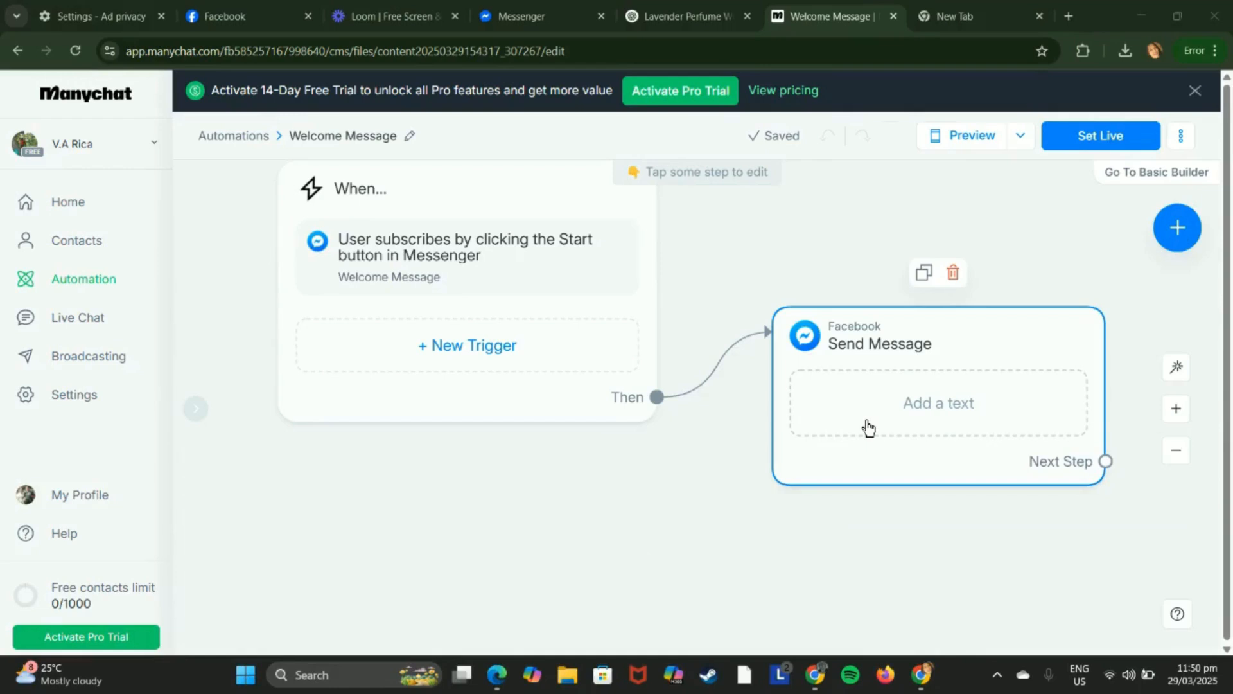
Fill the Send Message step with a greeting from "Welcome to Lavender Bliss!" through the Lavender Perfume pitch to "Let's get started – Choose an option below:".
click(909, 419)
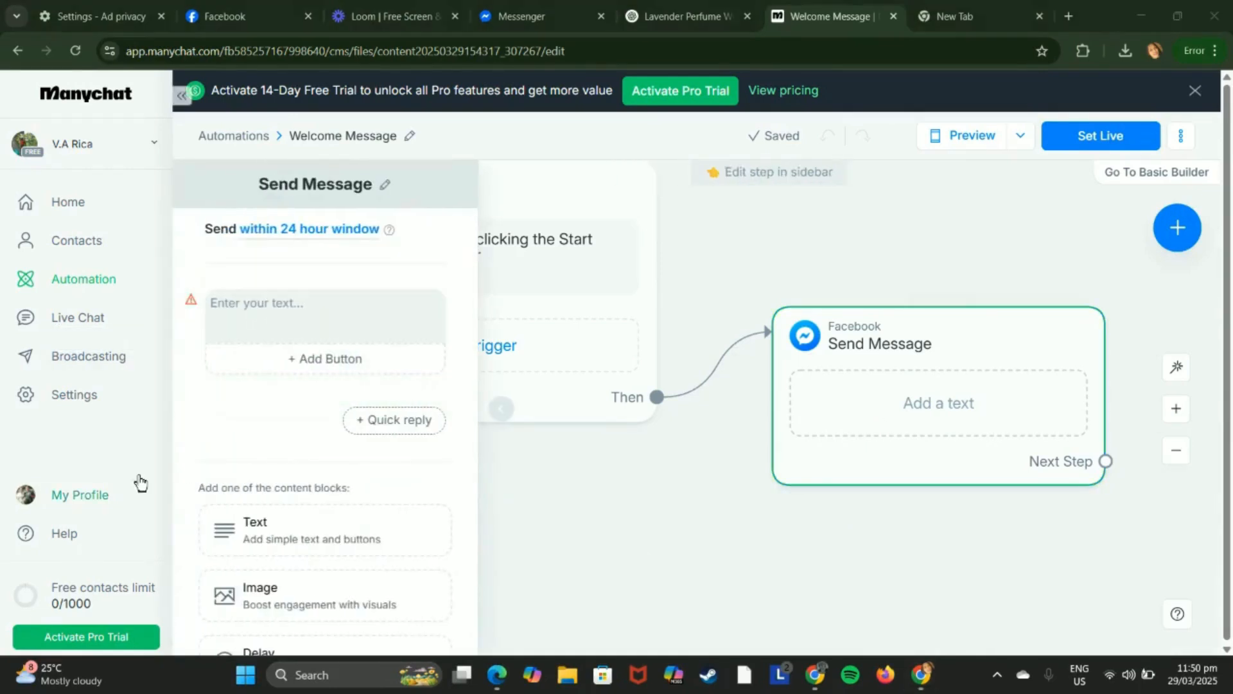
click(253, 307)
text(🌿 Welcome to Lavender Bliss! 🌿  We're so glad you stopped by! ✨  Are you ready to indulge in the calming, soothing essence of Lavender? Our Lavender Perfume is the perfect blend of elegance and tranquility, designed to make you feel refreshed, relaxed, and confident all day long. 💜  Need help finding the perfect fragrance? Let us guide you through our collection, or ask us anything! 😊  💐 Let's get started – Choose an option below:)
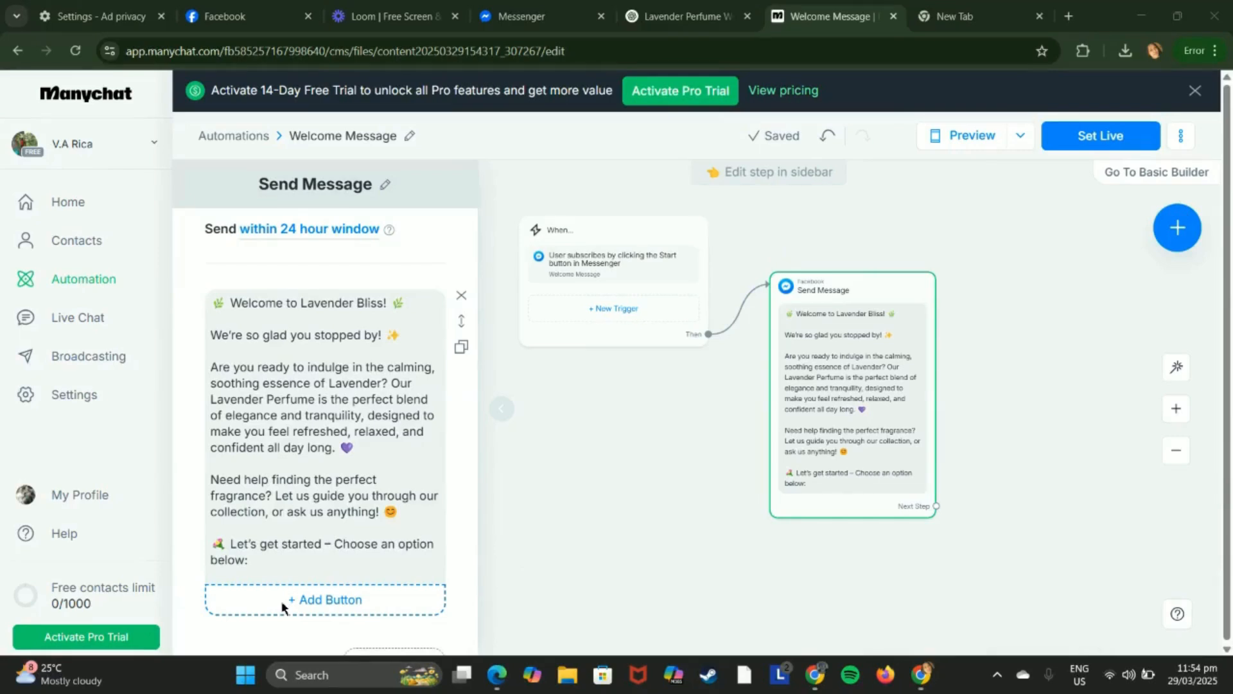
Add a button titled "Perfume Pictures" to the welcome message and make it send a new Messenger message.
click(311, 605)
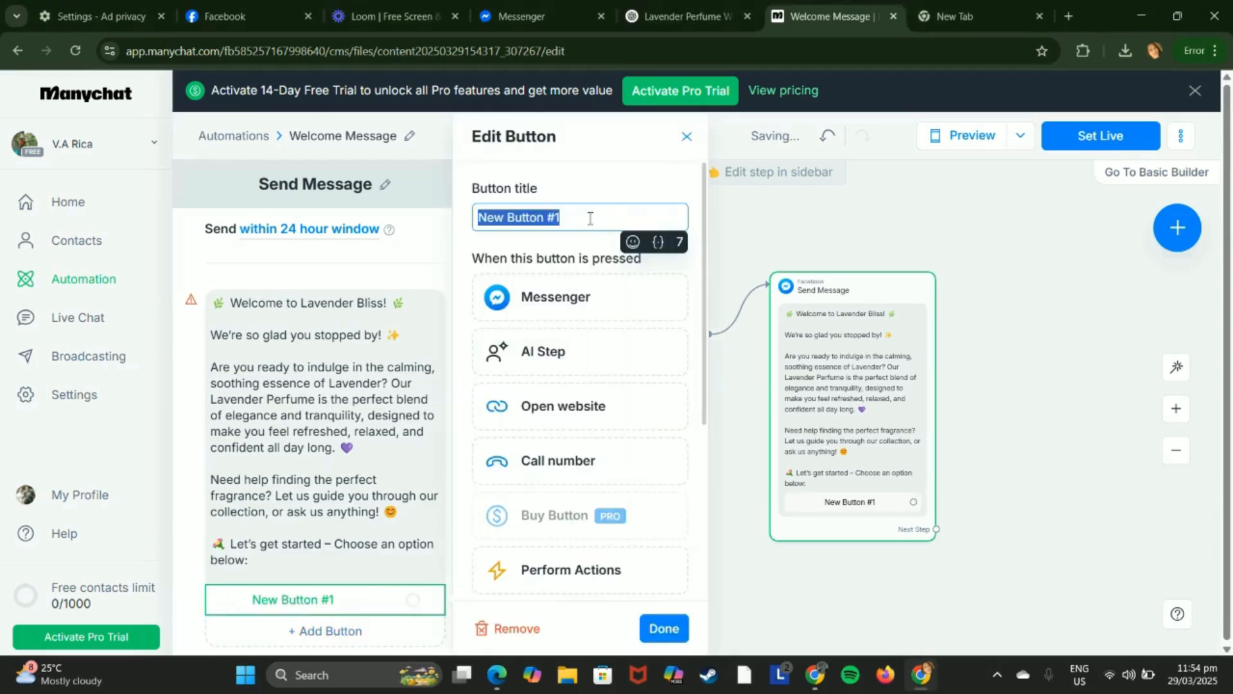
key(BackSpace)
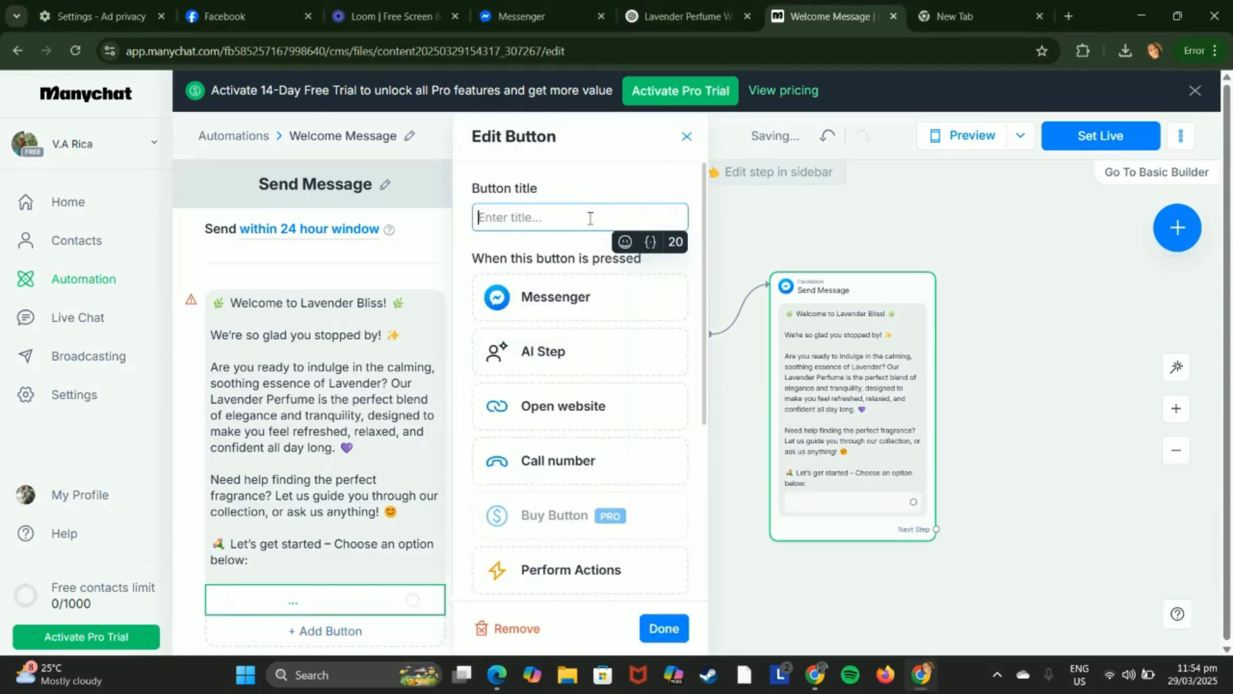
text(S)
key(BackSpace)
text(Perf)
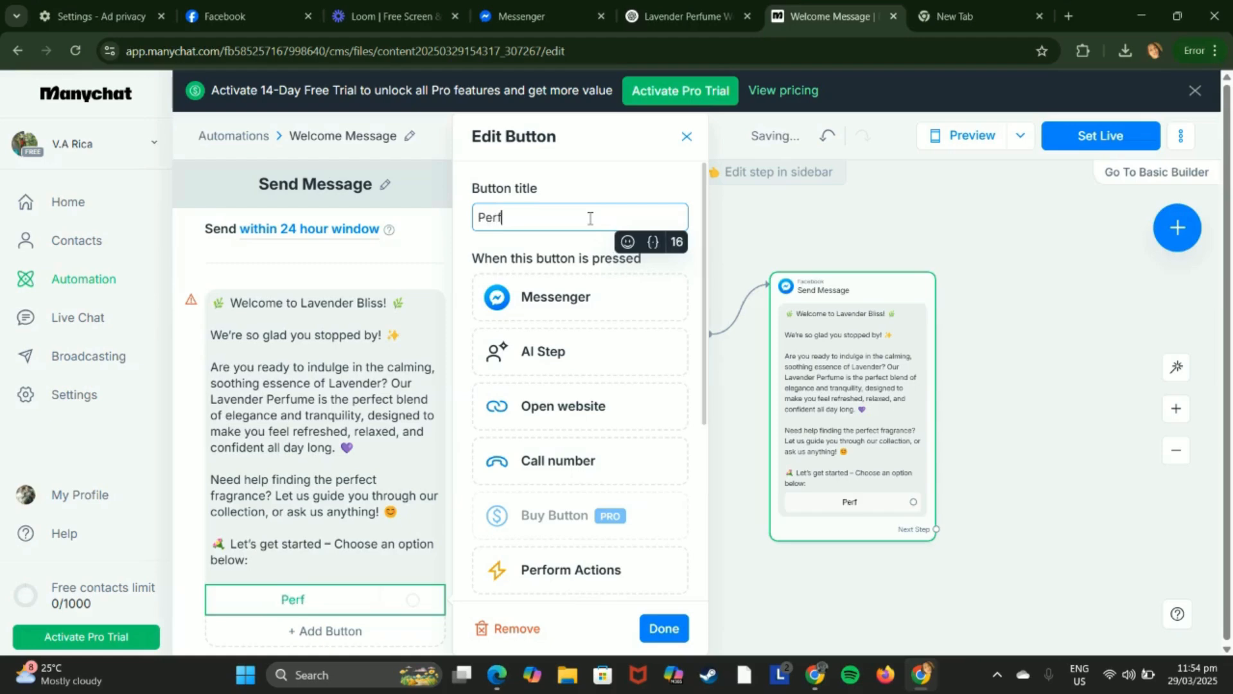
text(mume Pictures)
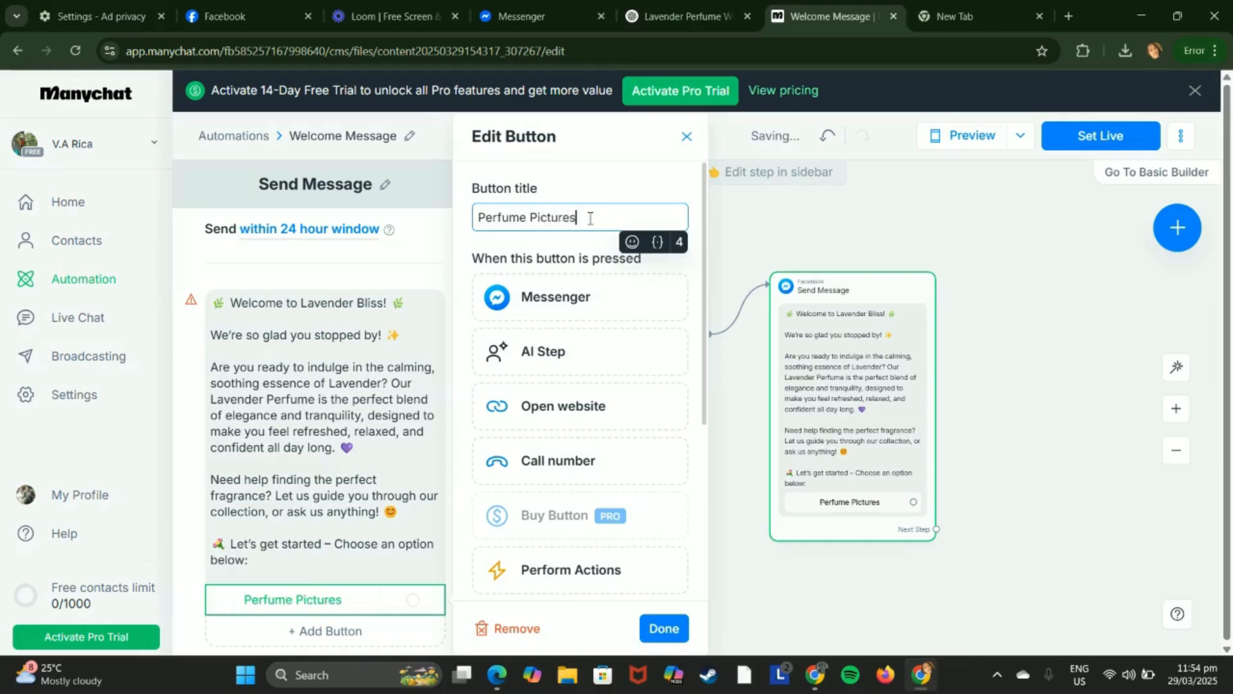
click(580, 311)
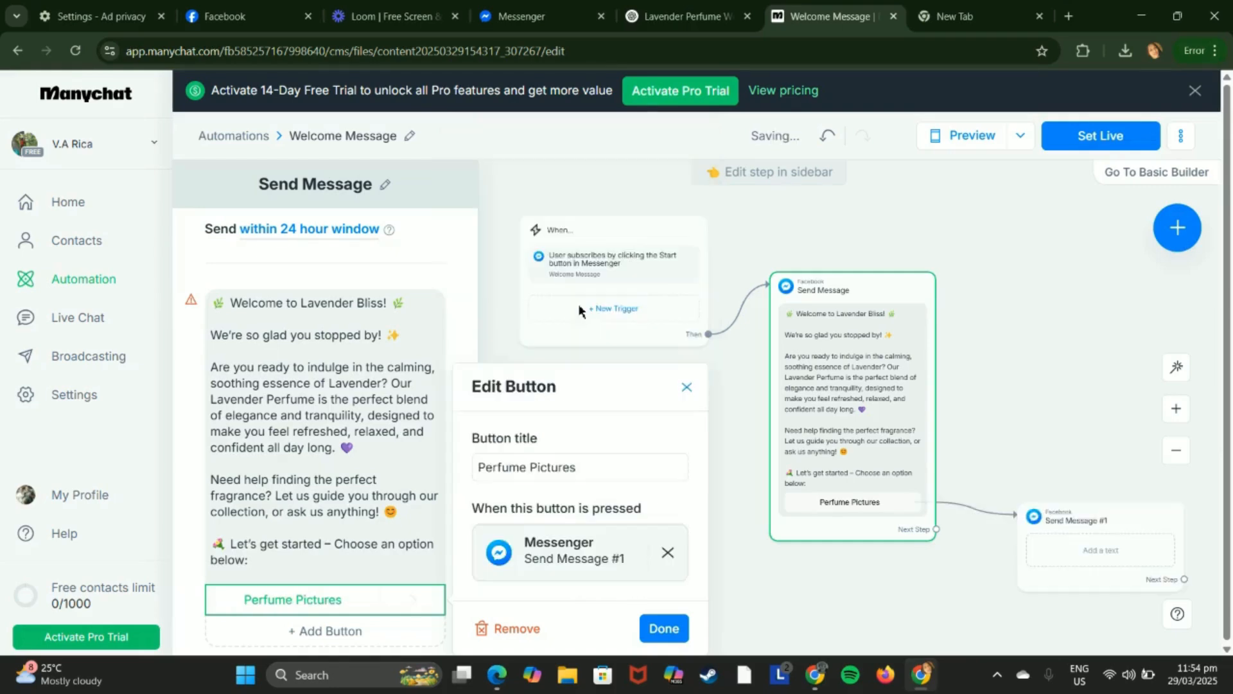
click(664, 630)
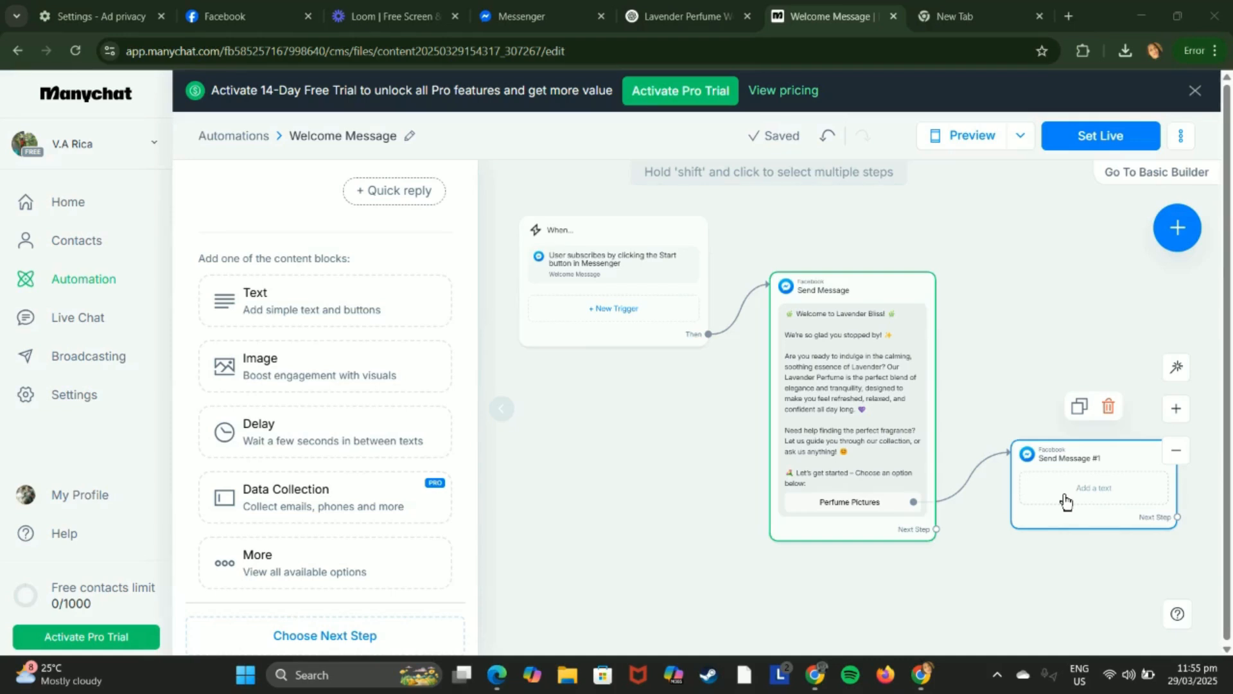
Add image blocks with three lavender perfume pictures to the message linked to the Perfume Pictures button.
click(1065, 500)
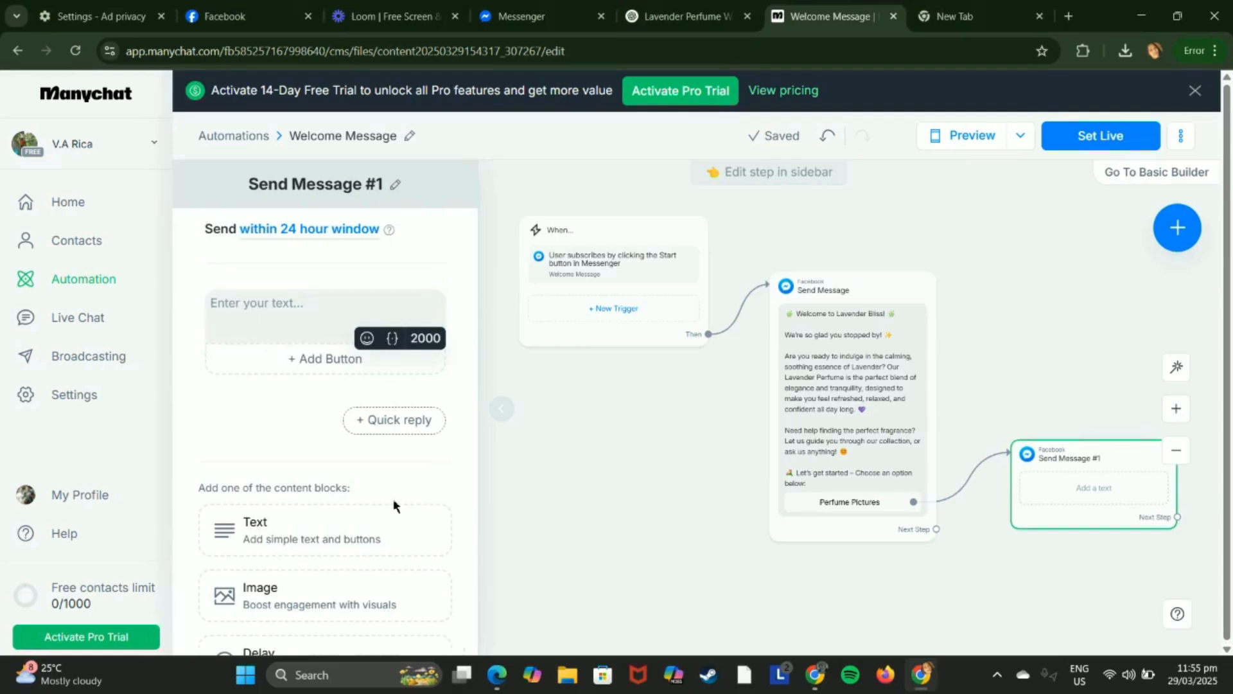
scroll(398, 504, down, 1)
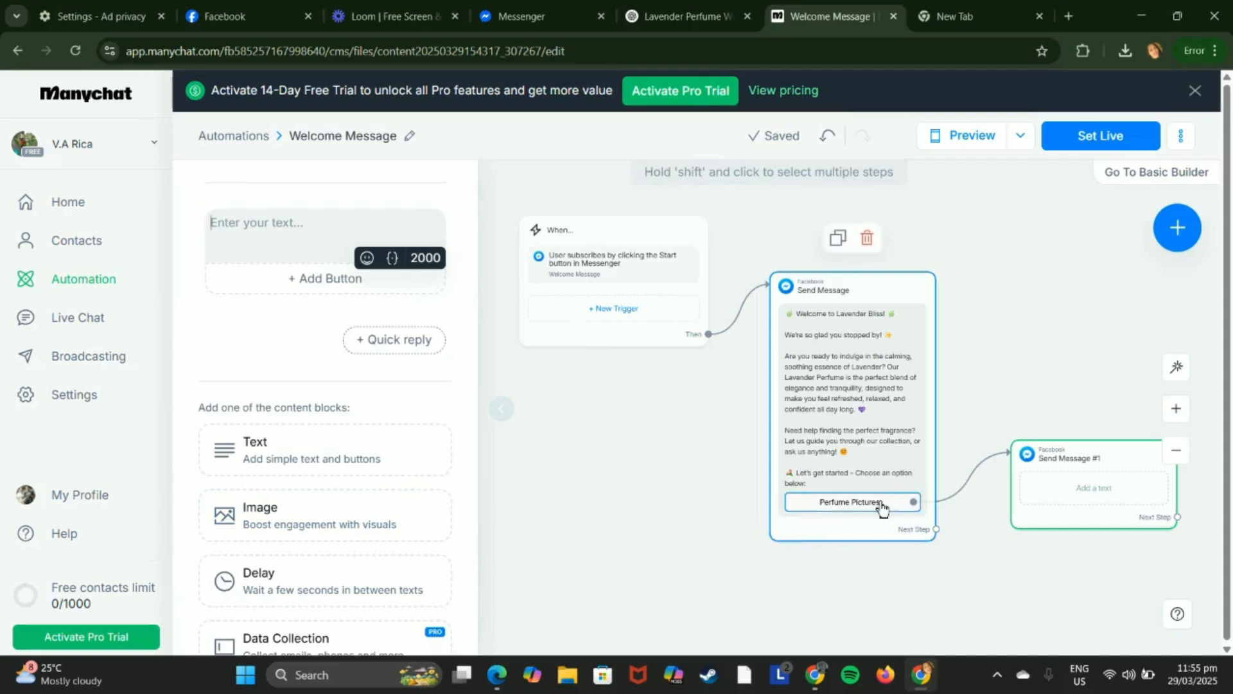
click(278, 540)
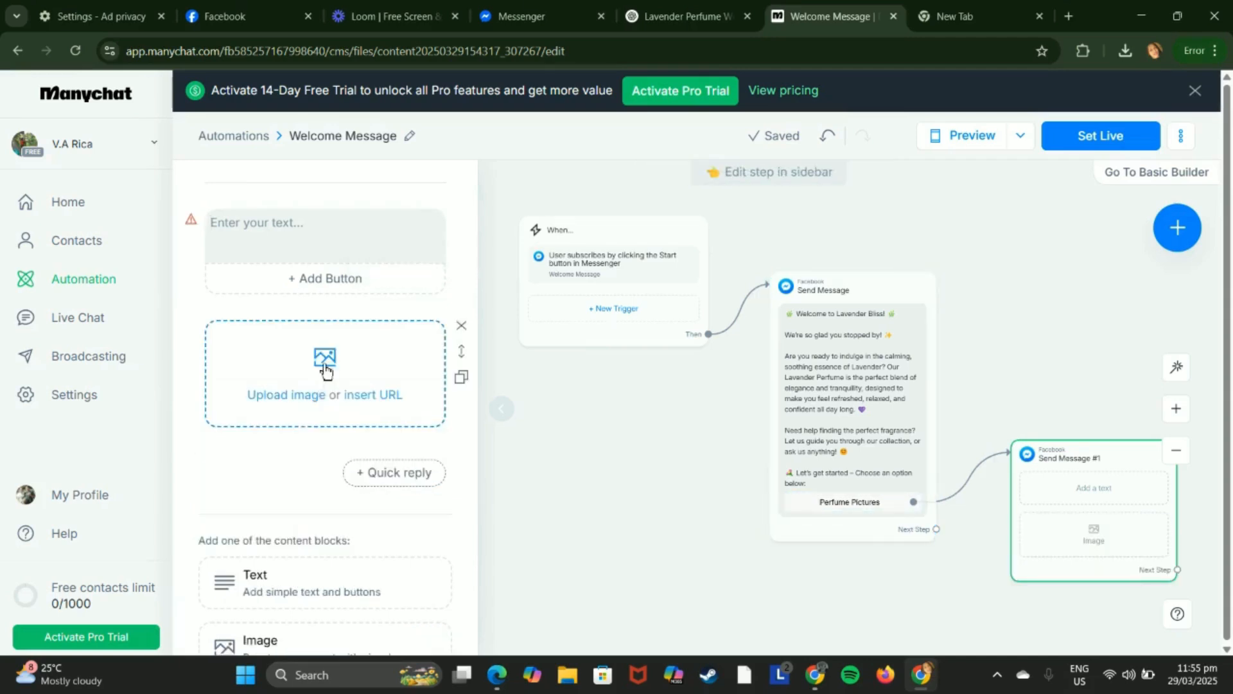
click(328, 368)
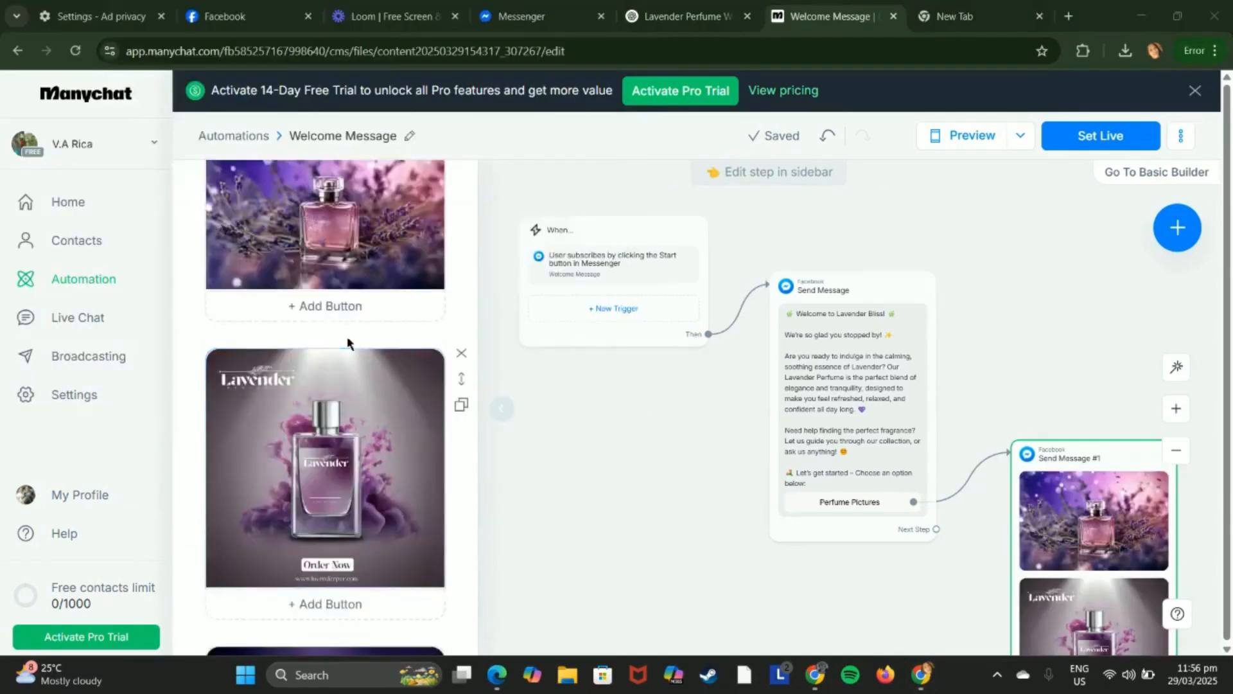
Review the perfume pictures in Send Message #1 and move that message block higher in the flow.
scroll(377, 352, up, 2)
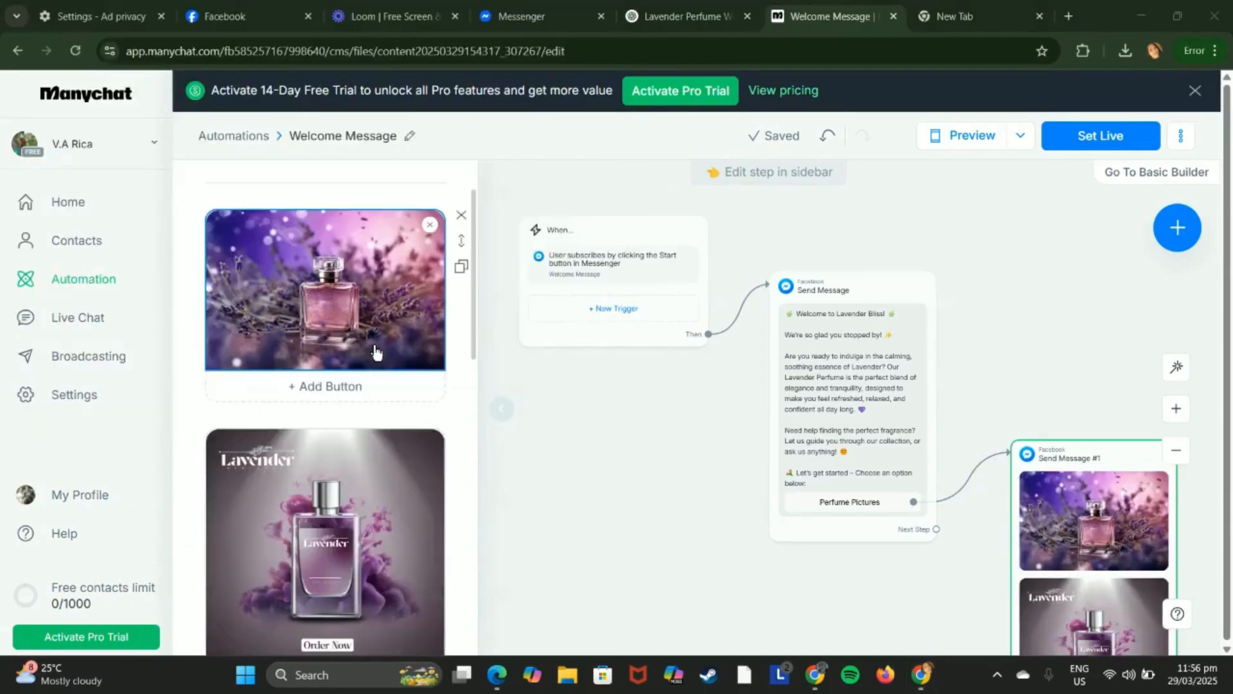
scroll(375, 350, down, 4)
scroll(377, 357, down, 5)
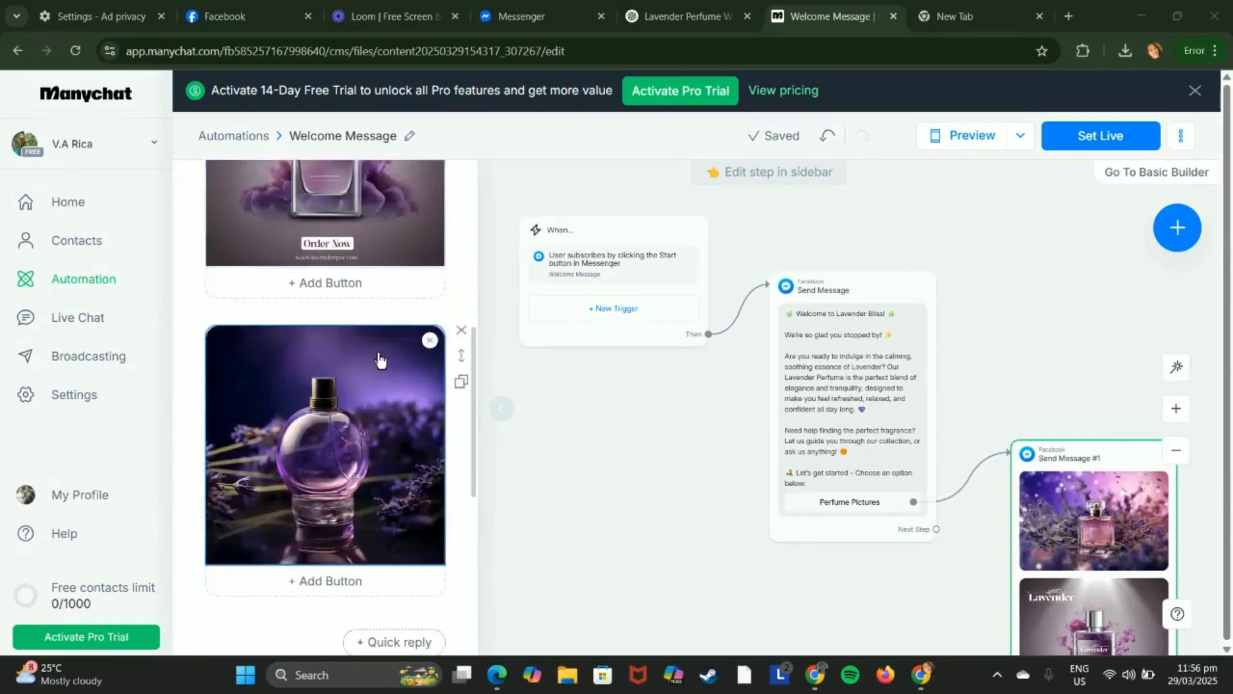
scroll(380, 358, up, 5)
drag(1084, 644, 1052, 459)
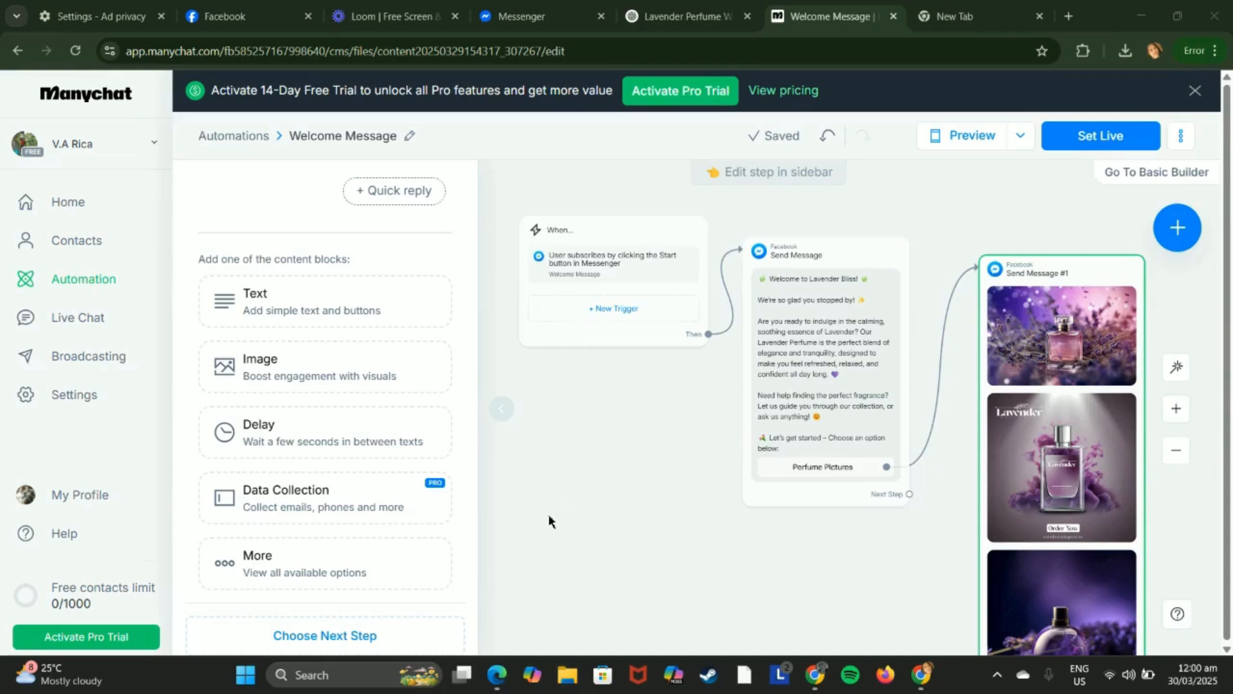
Add a second button titled "Special Offer" to the welcome message and make it send a new Messenger message.
click(799, 494)
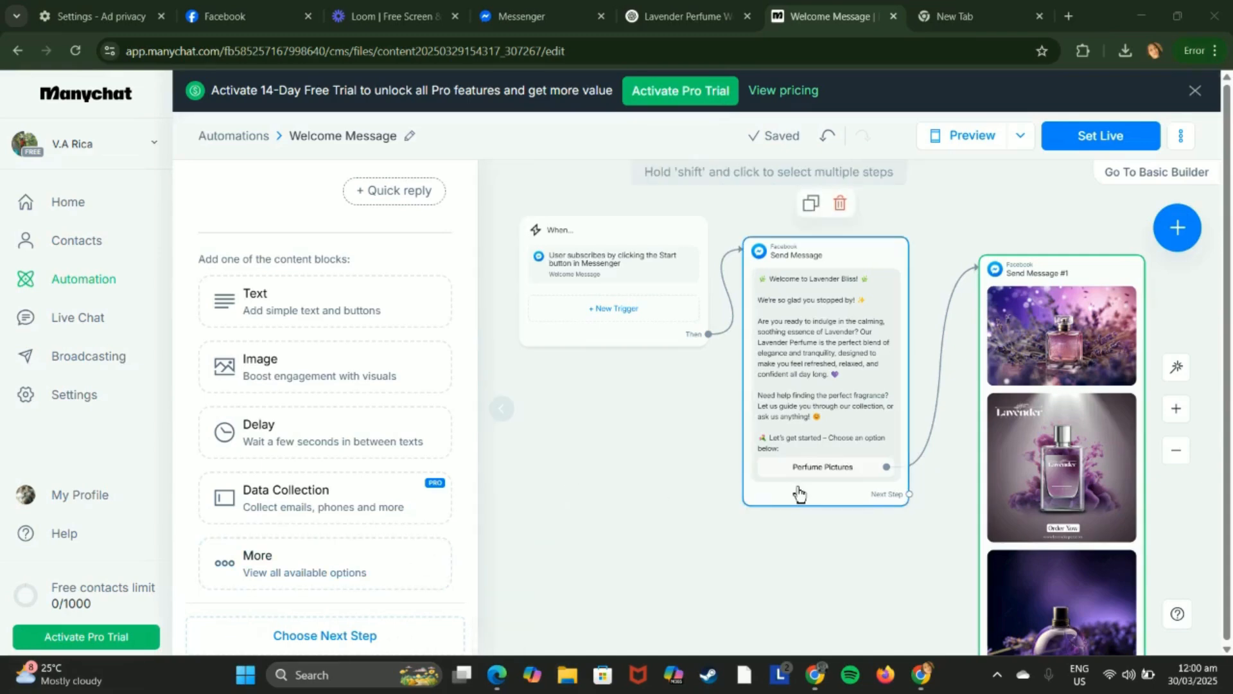
click(810, 434)
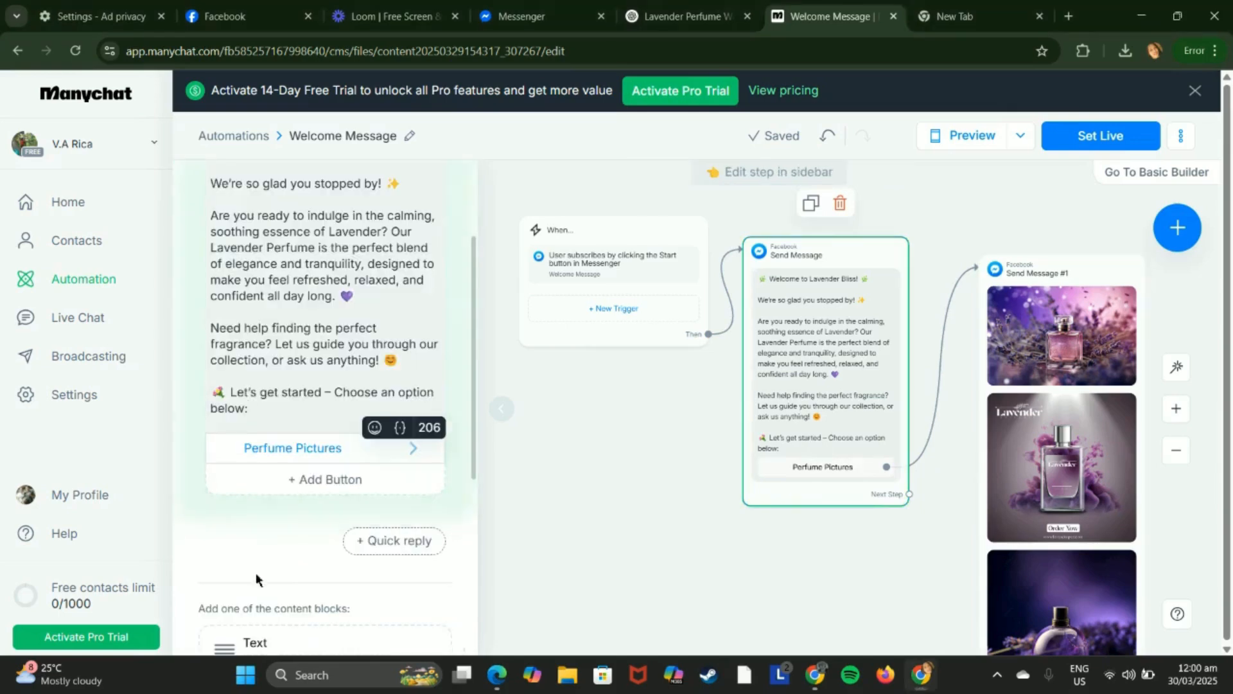
click(348, 486)
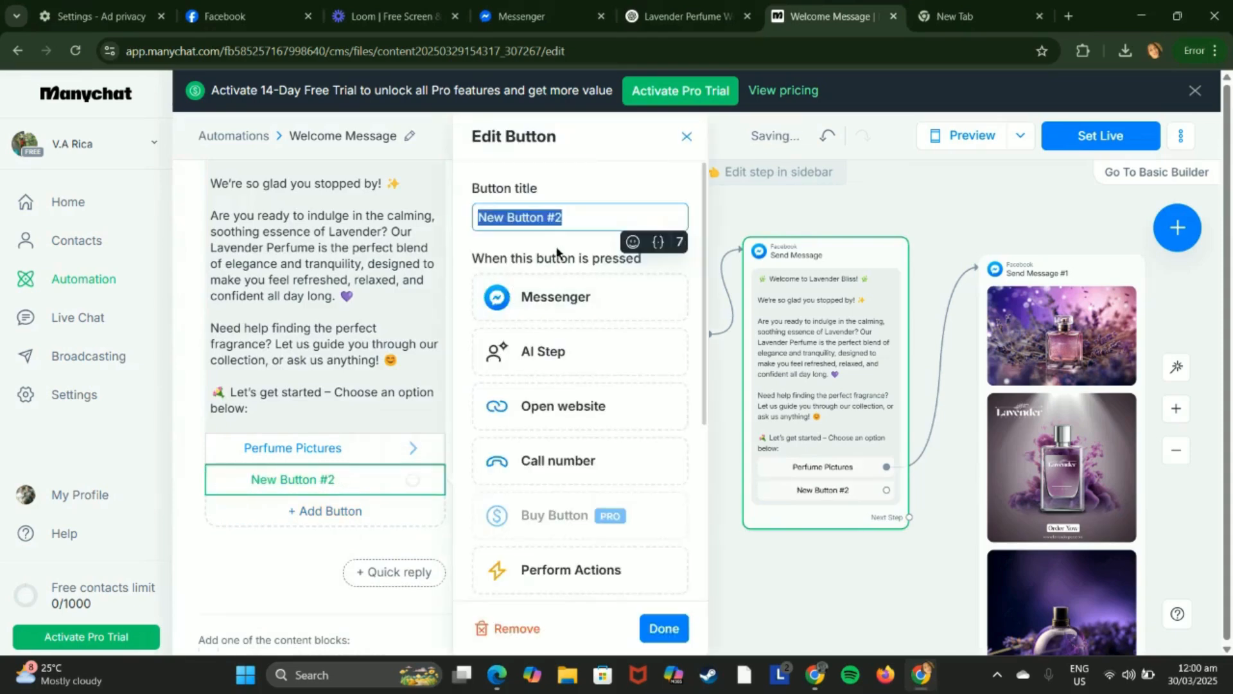
click(574, 223)
key(BackSpace)
key(BackSpace)
key(BackSpace)
key(BackSpace)
key(BackSpace)
key(BackSpace)
key(BackSpace)
key(BackSpace)
key(BackSpace)
key(BackSpace)
key(BackSpace)
key(BackSpace)
key(BackSpace)
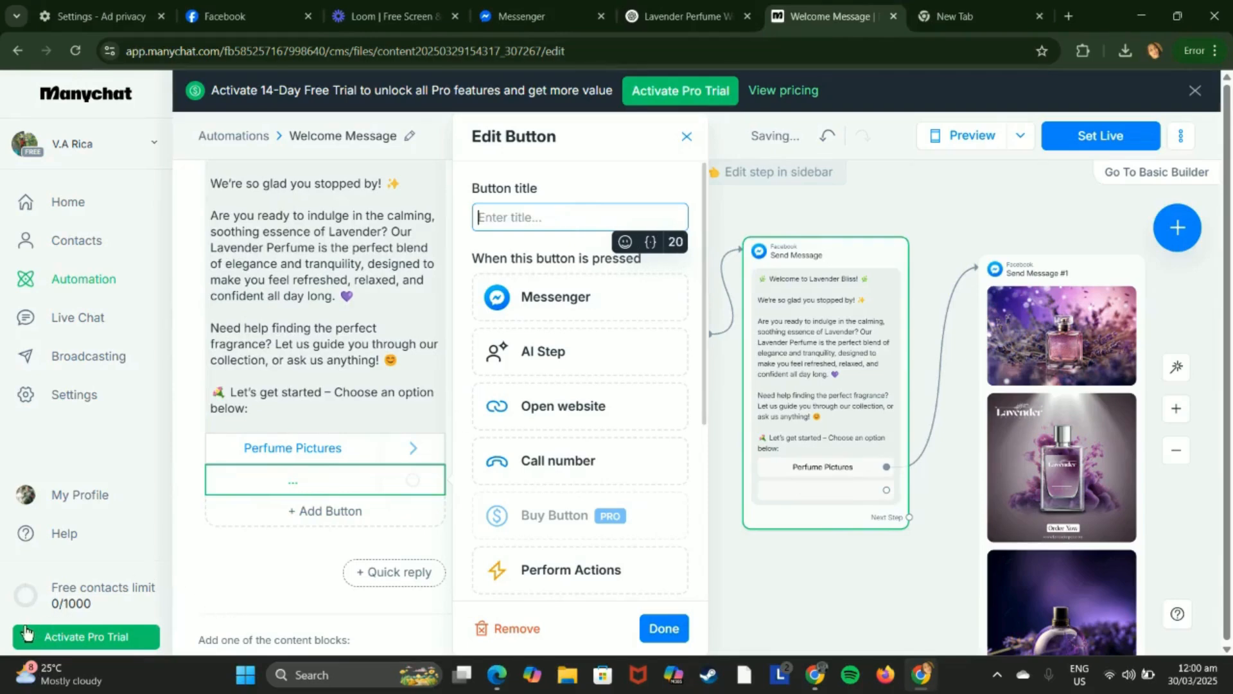
click(537, 219)
text(Sp)
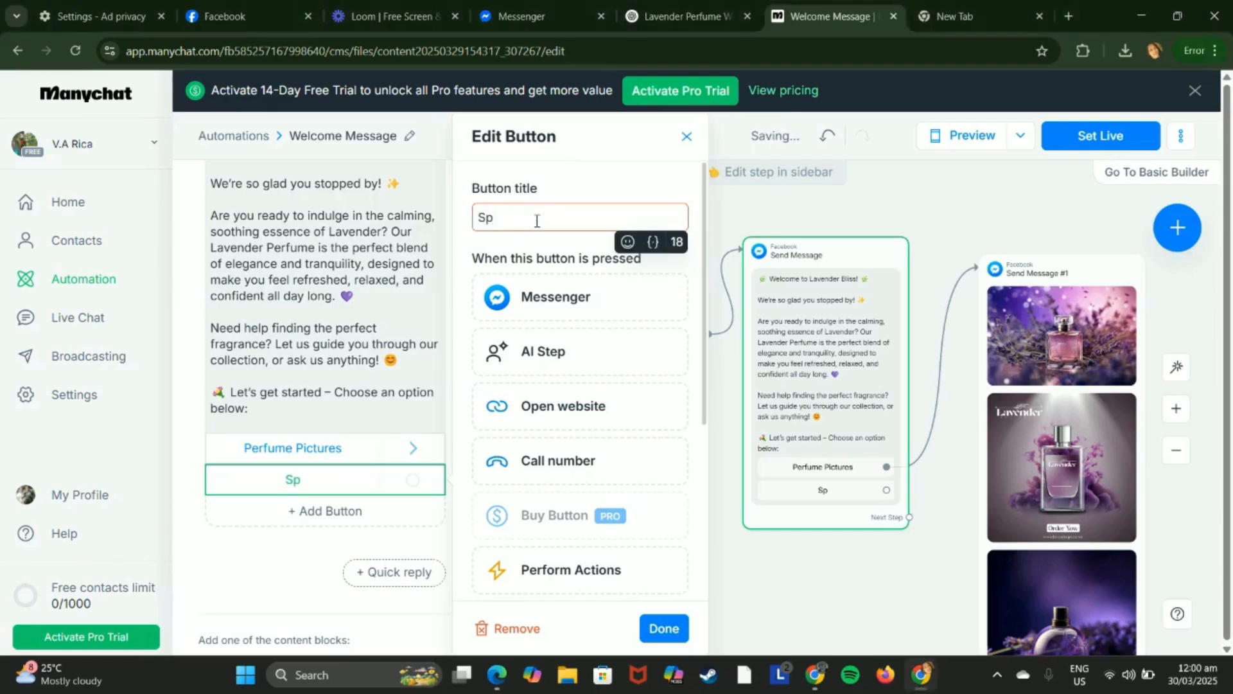
text(ecial Offer)
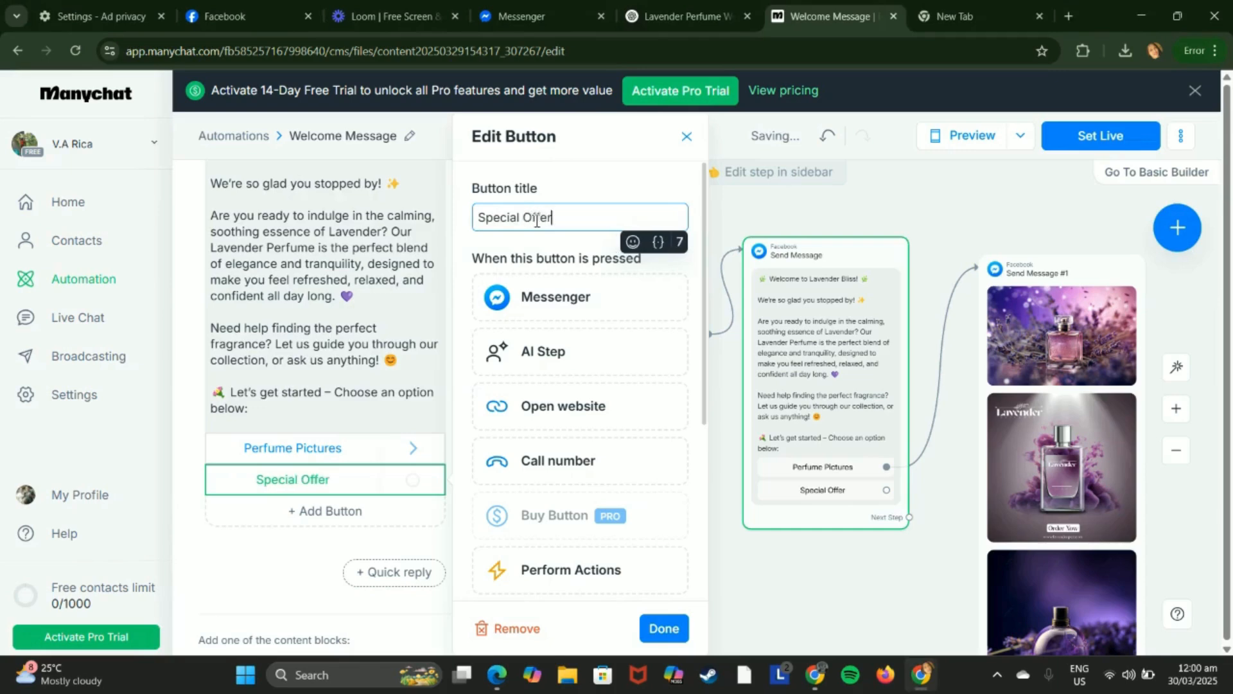
click(557, 299)
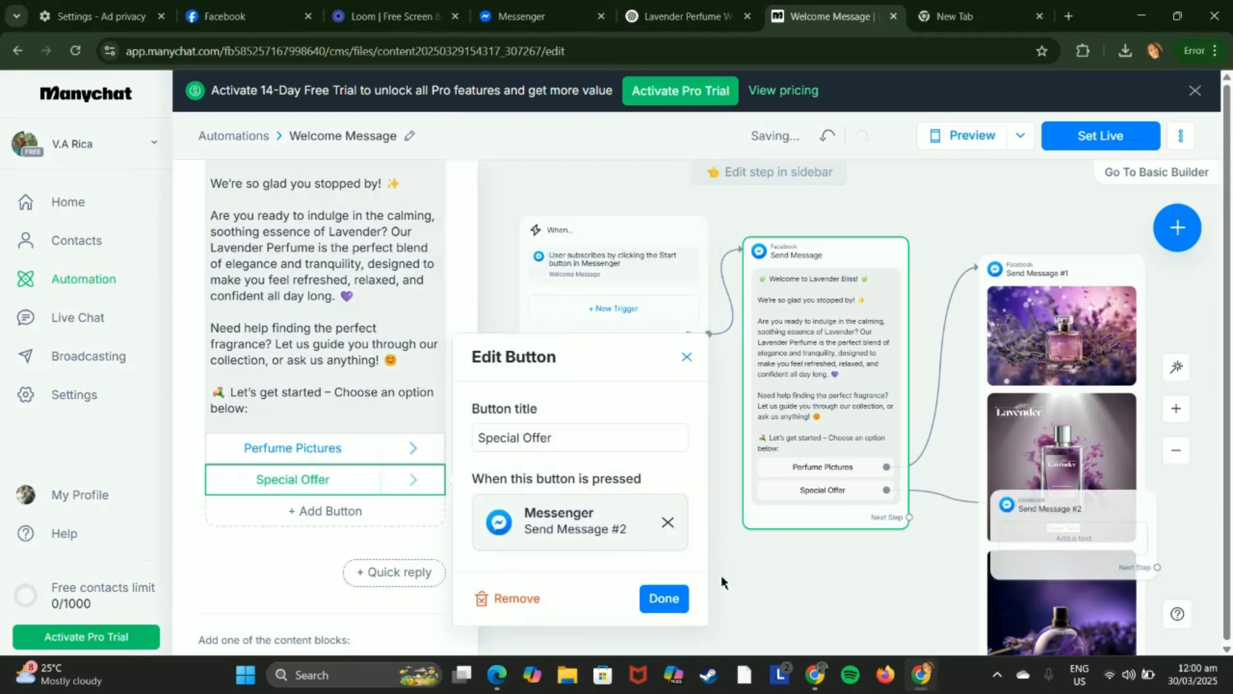
click(662, 598)
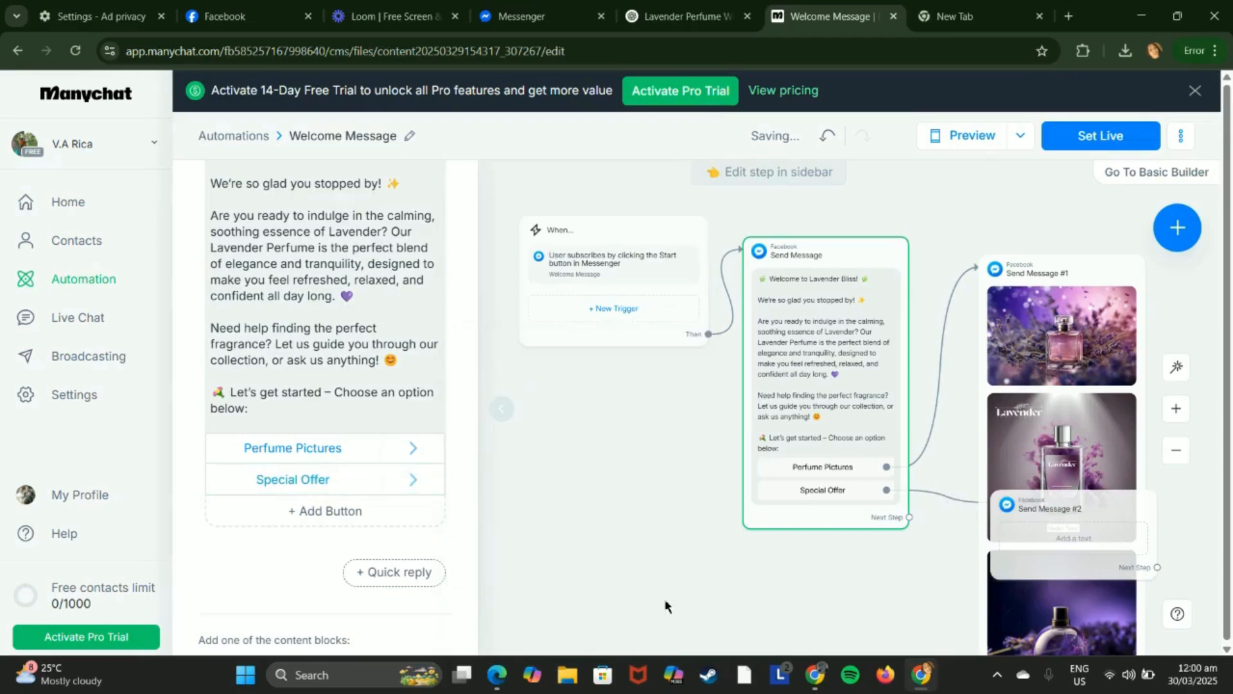
Space out the message blocks in the flow and paste the exclusive lavender perfume offers text into Send Message #2.
drag(836, 272, 727, 297)
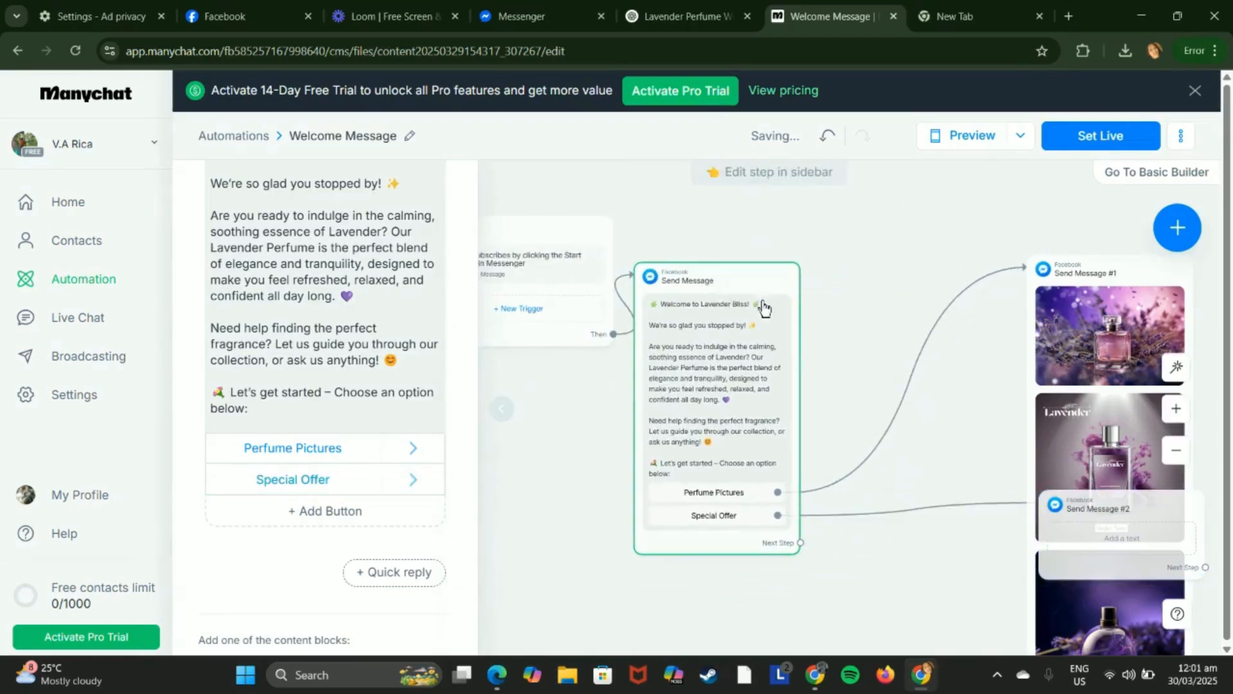
drag(1135, 349, 971, 331)
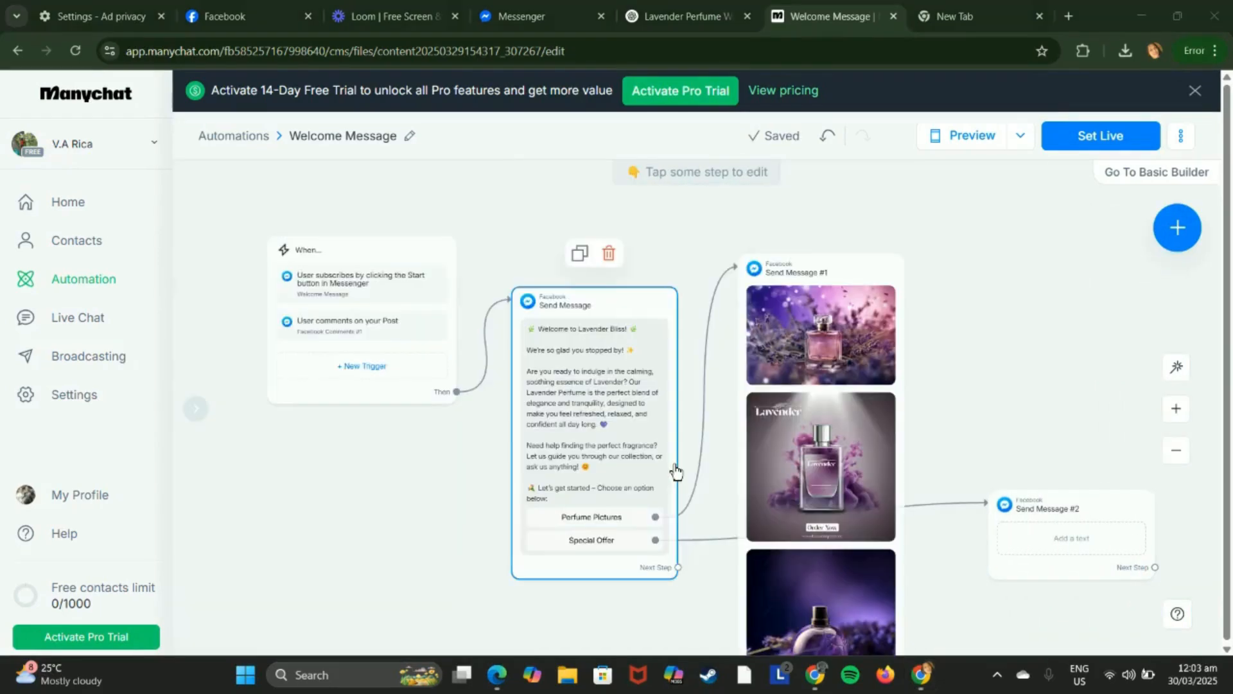
mouse_move(1046, 549)
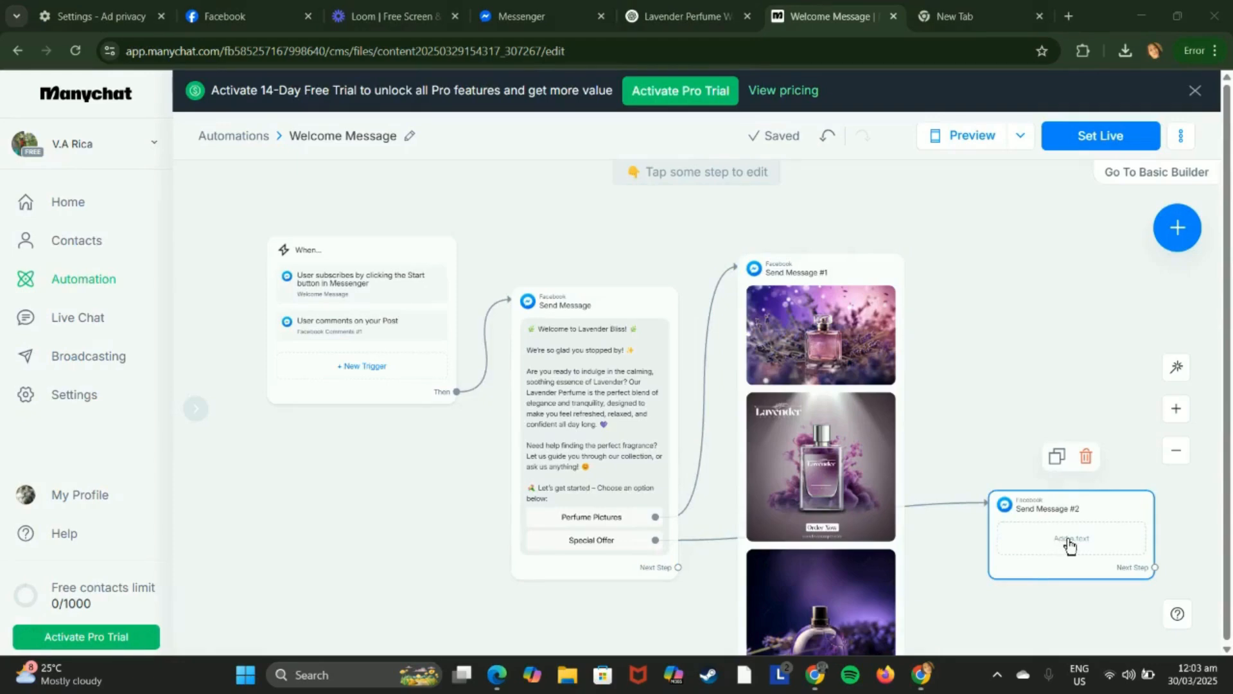
click(1075, 553)
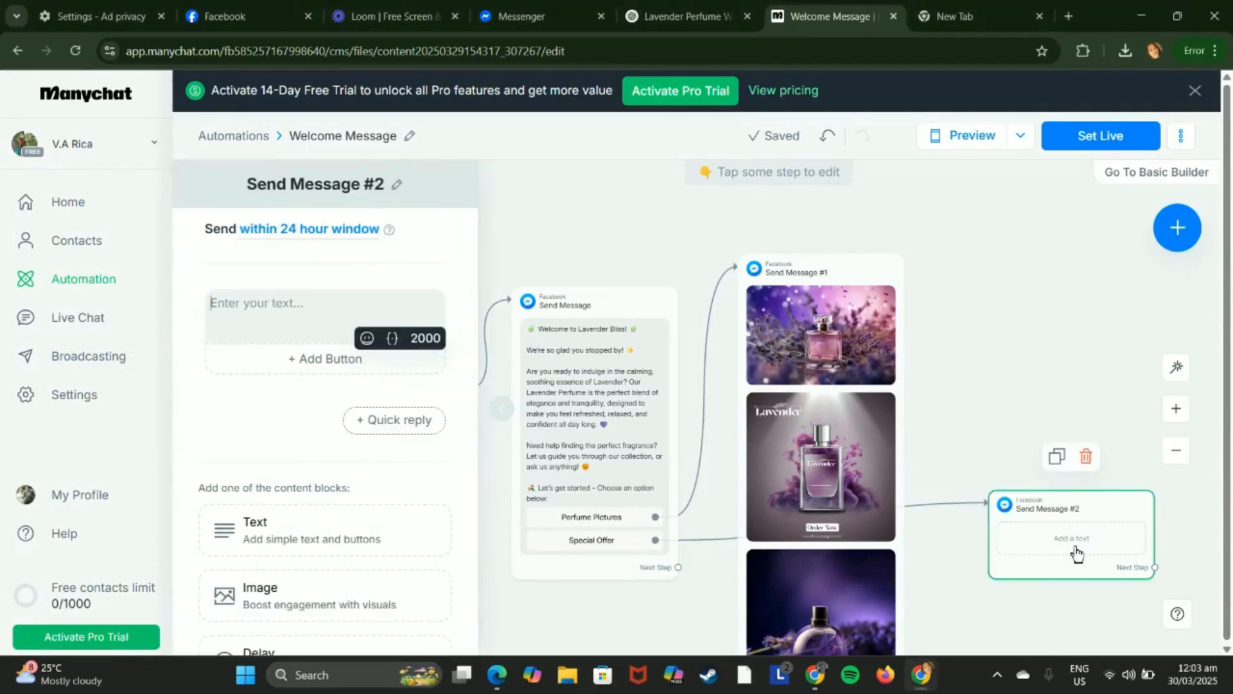
click(265, 308)
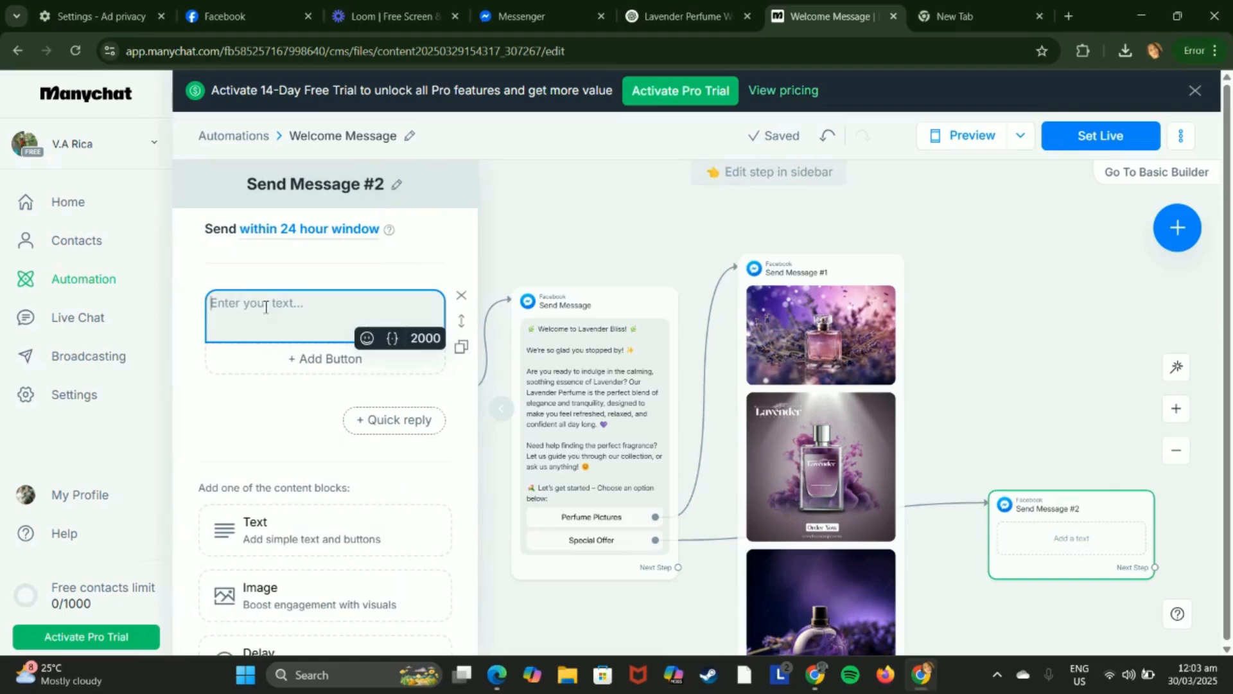
click(27, 633)
click(242, 315)
key(ctrl+v)
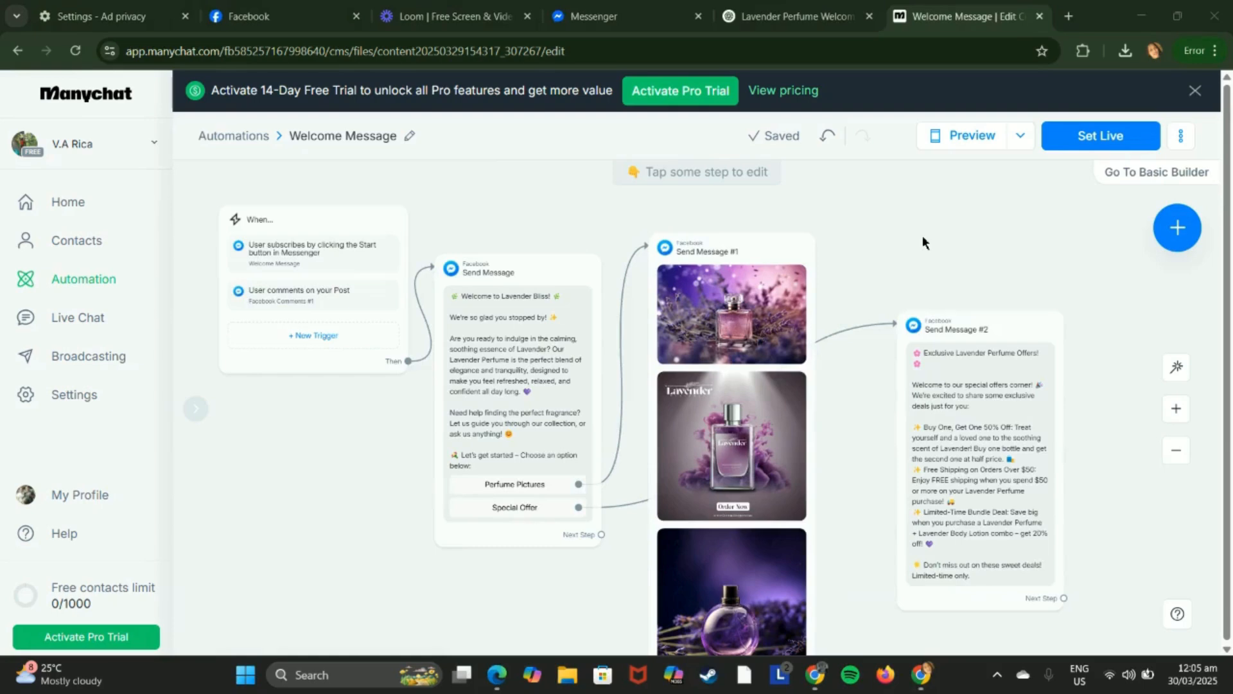
Preview the welcome flow and open the Messenger channel settings.
click(977, 140)
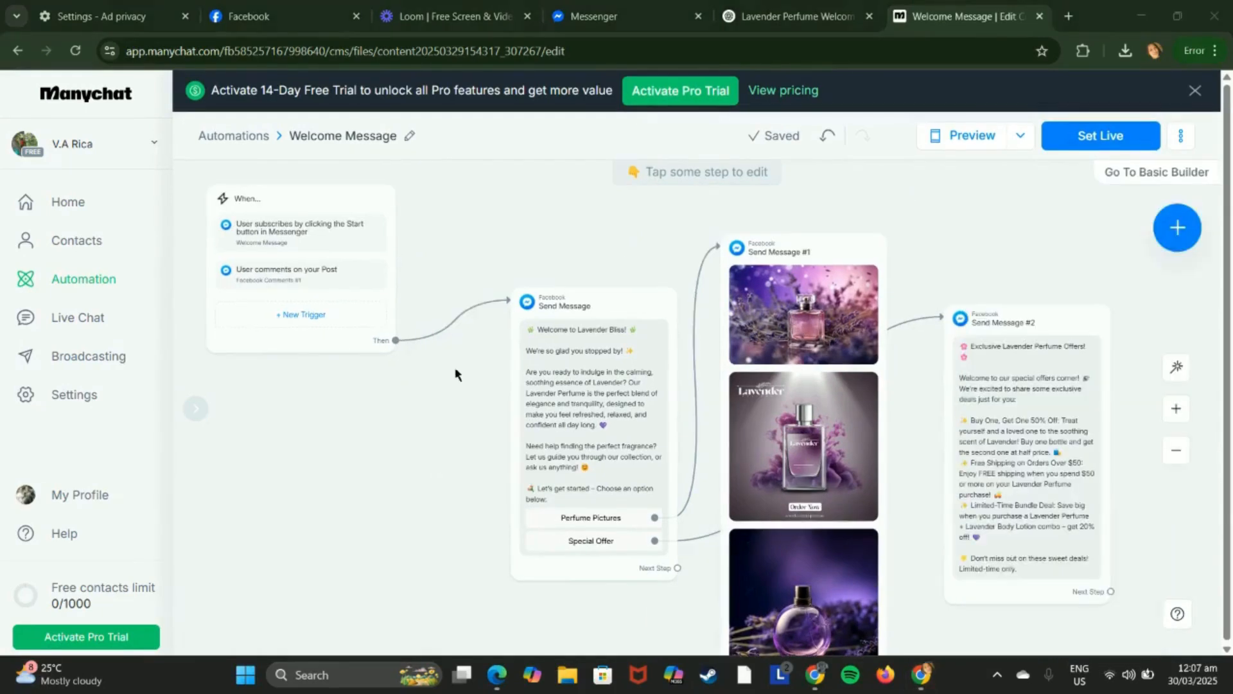
click(130, 402)
double_click(276, 587)
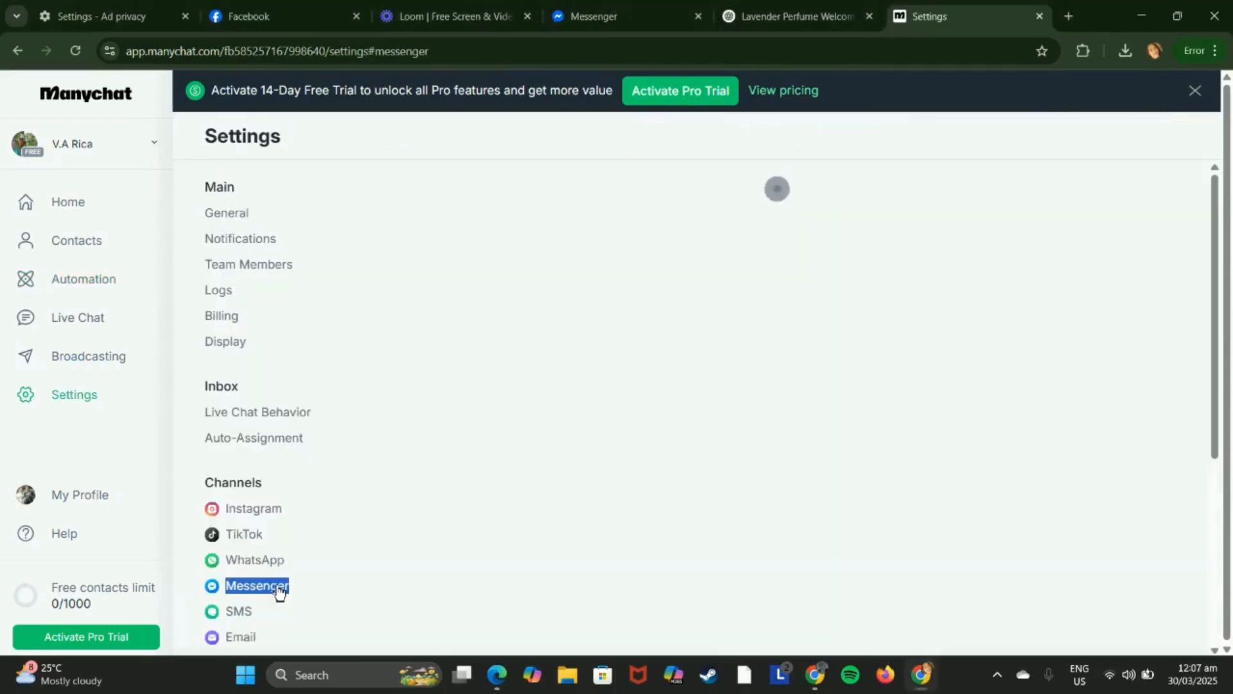
click(30, 626)
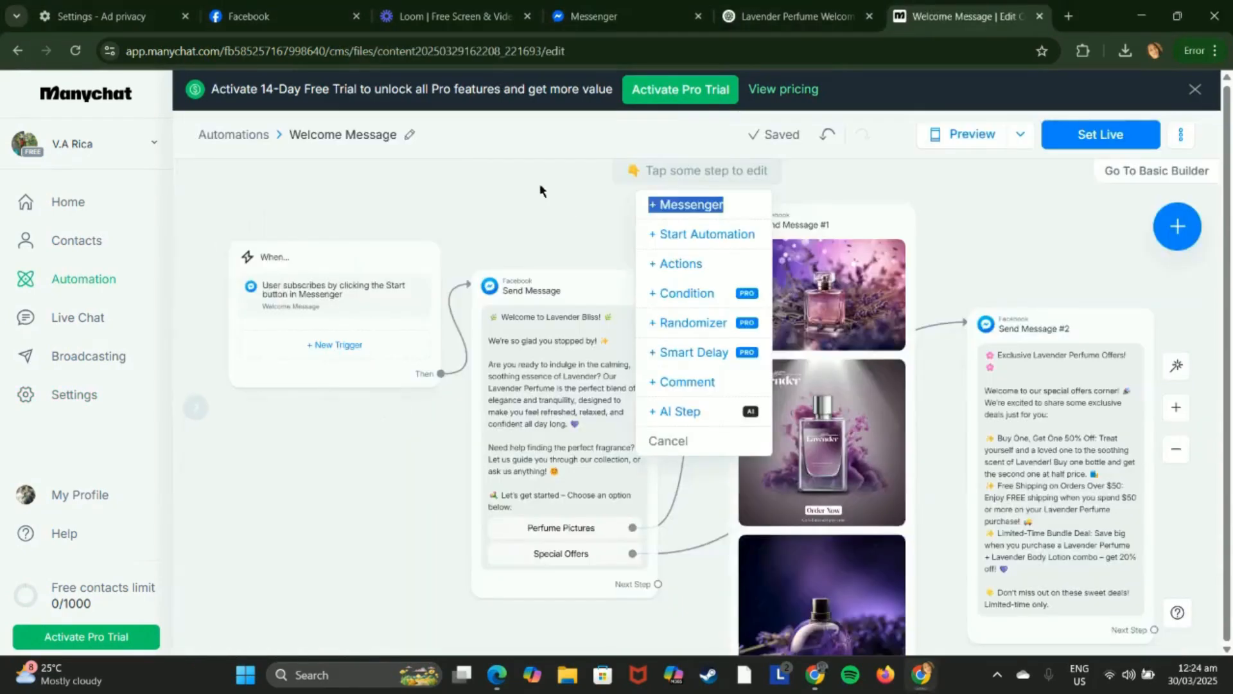
Set the Welcome Message automation live and activate its trigger for users who subscribe through the Start button in Messenger.
right_click(540, 186)
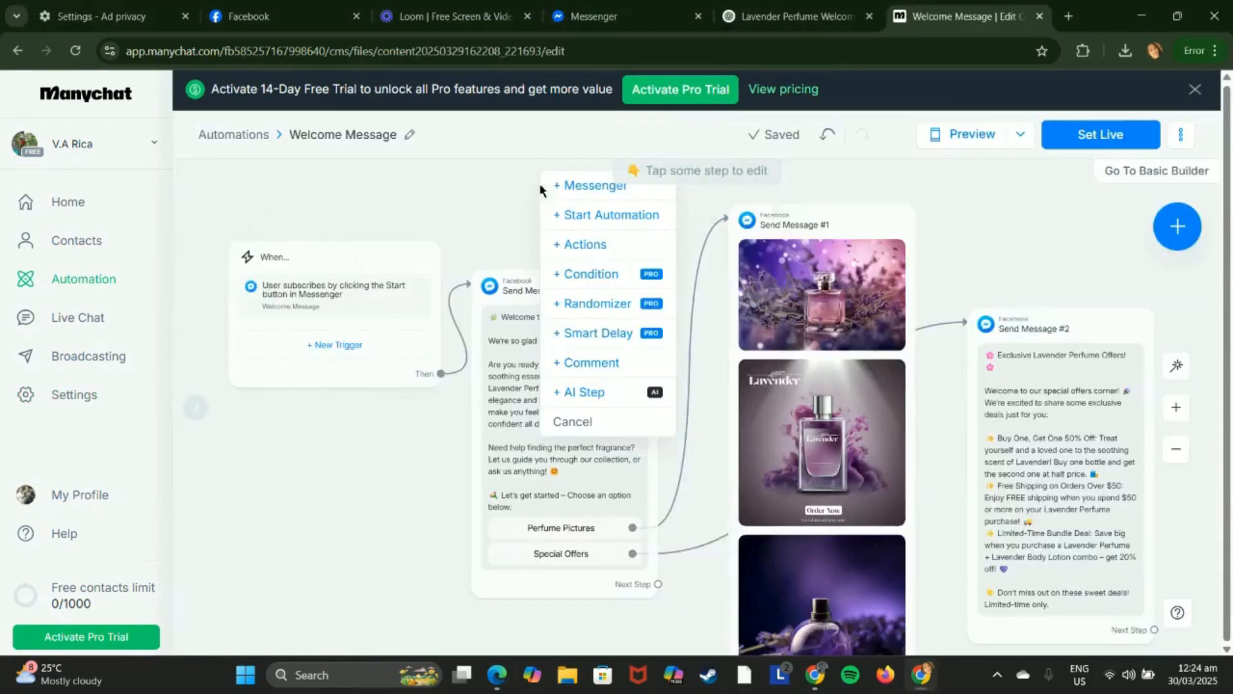
click(1102, 140)
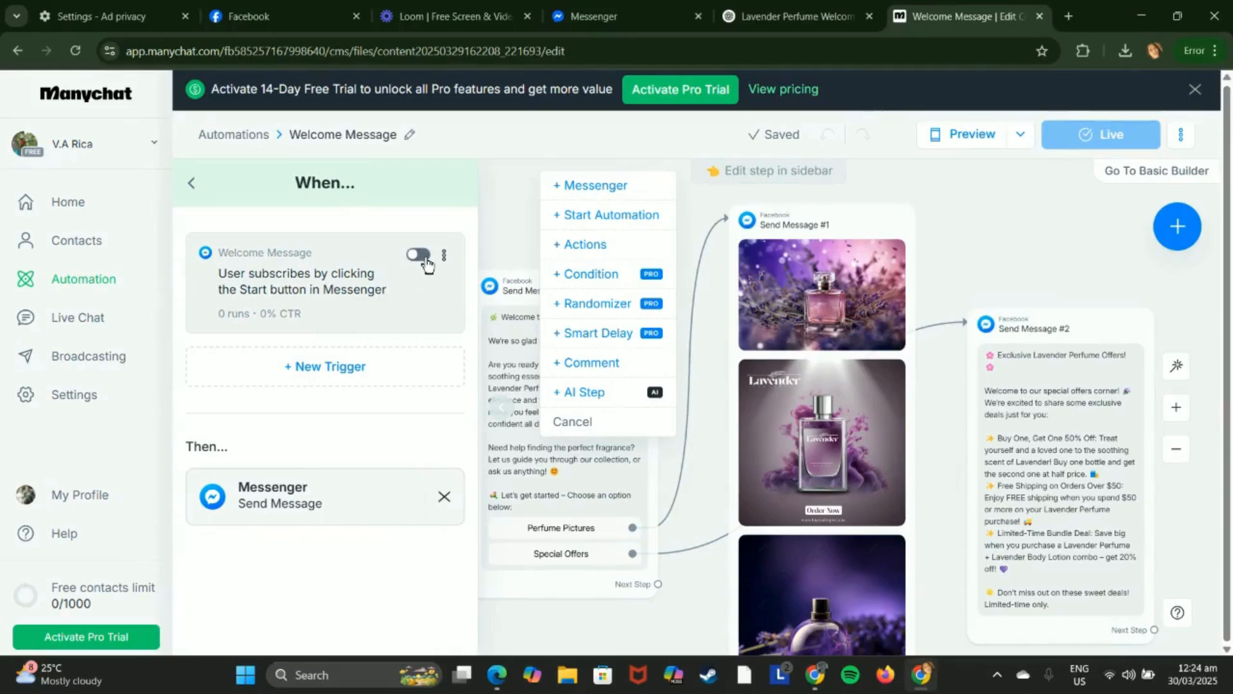
click(419, 255)
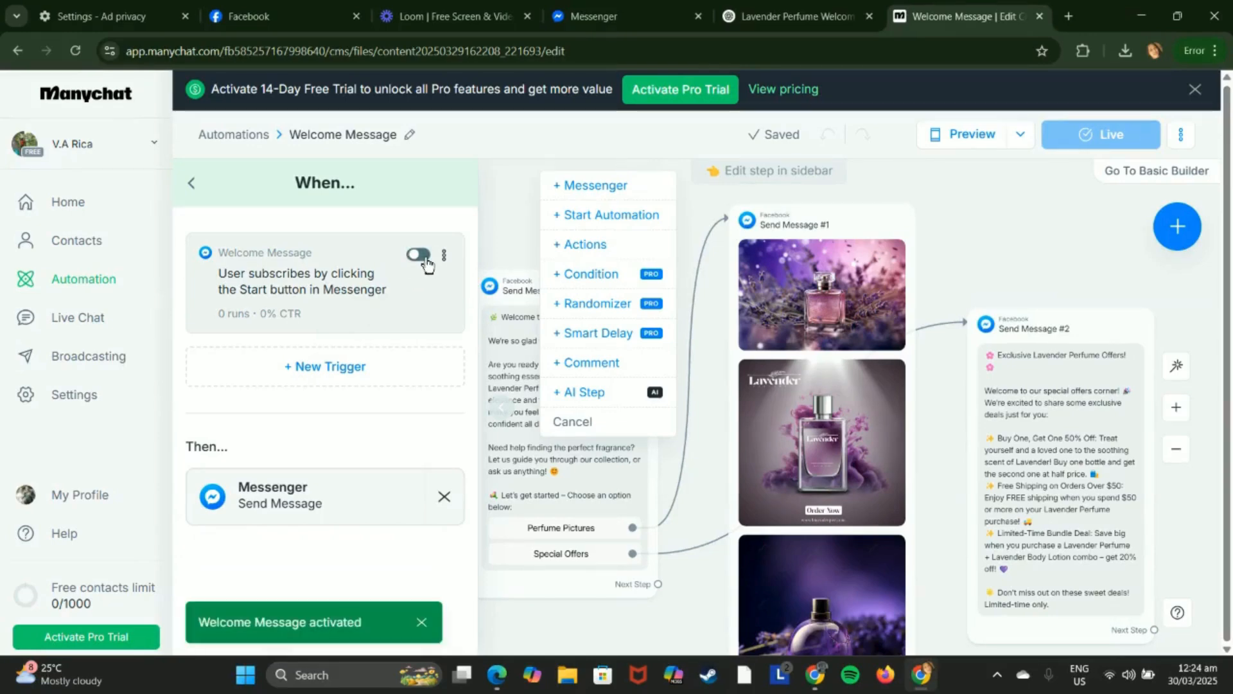
click(419, 255)
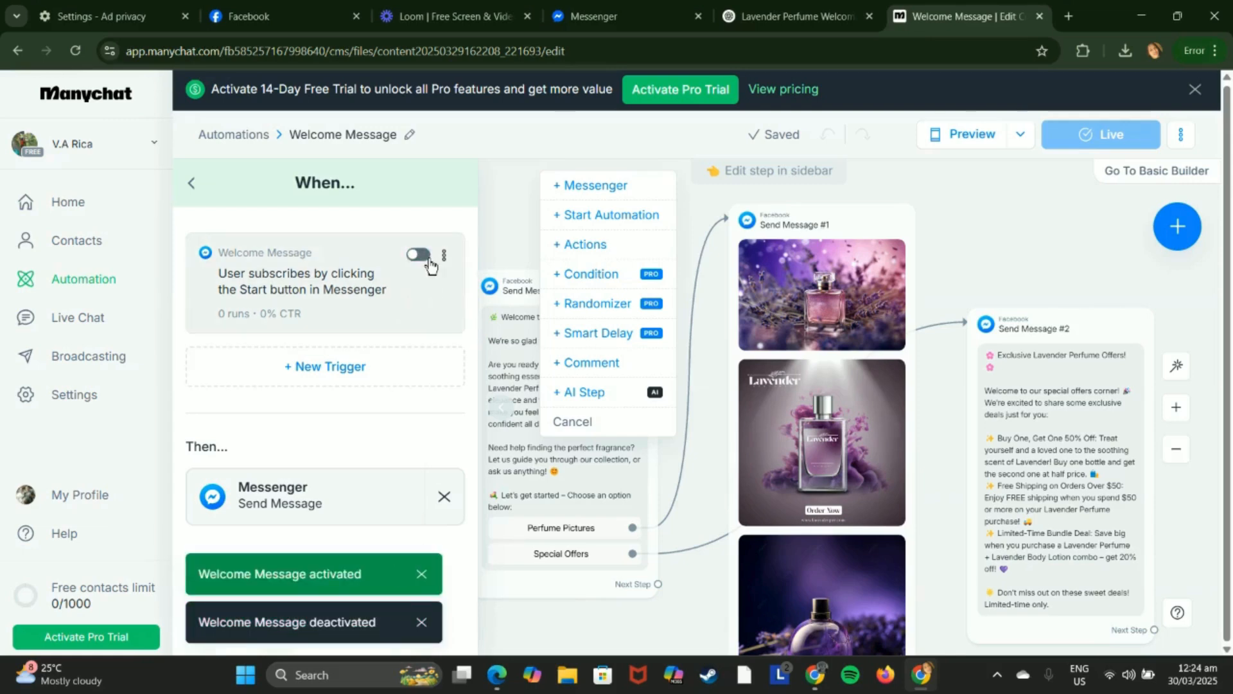
click(418, 255)
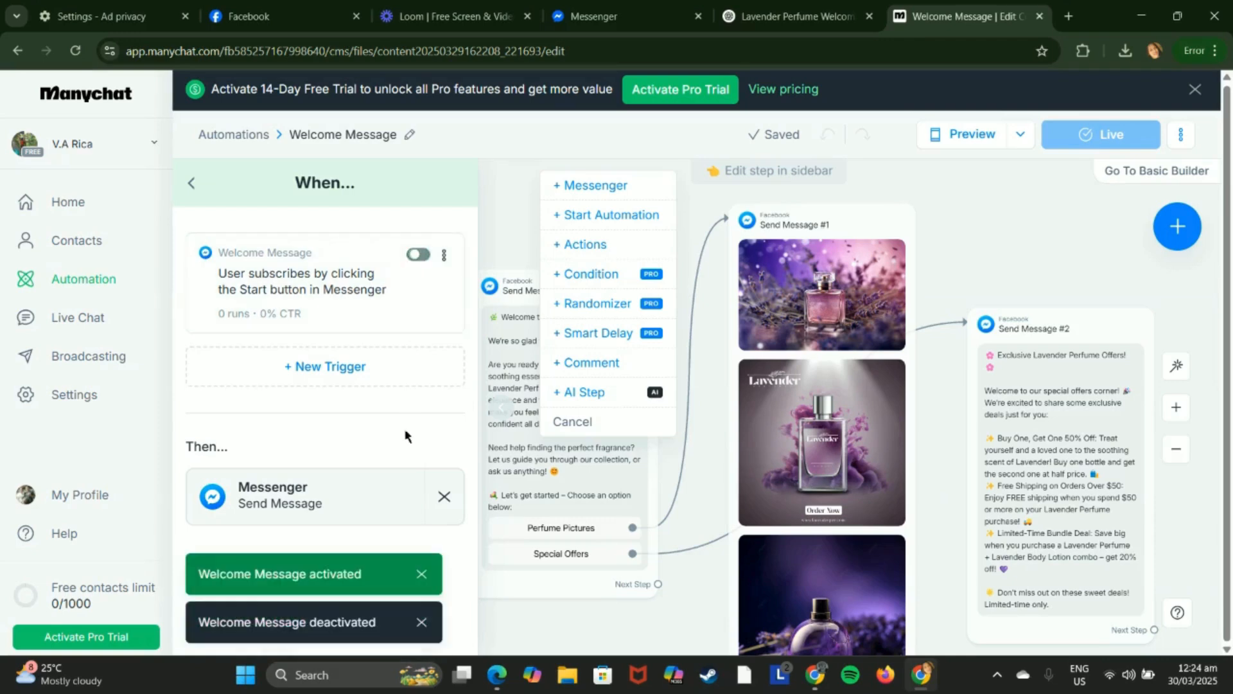
click(419, 255)
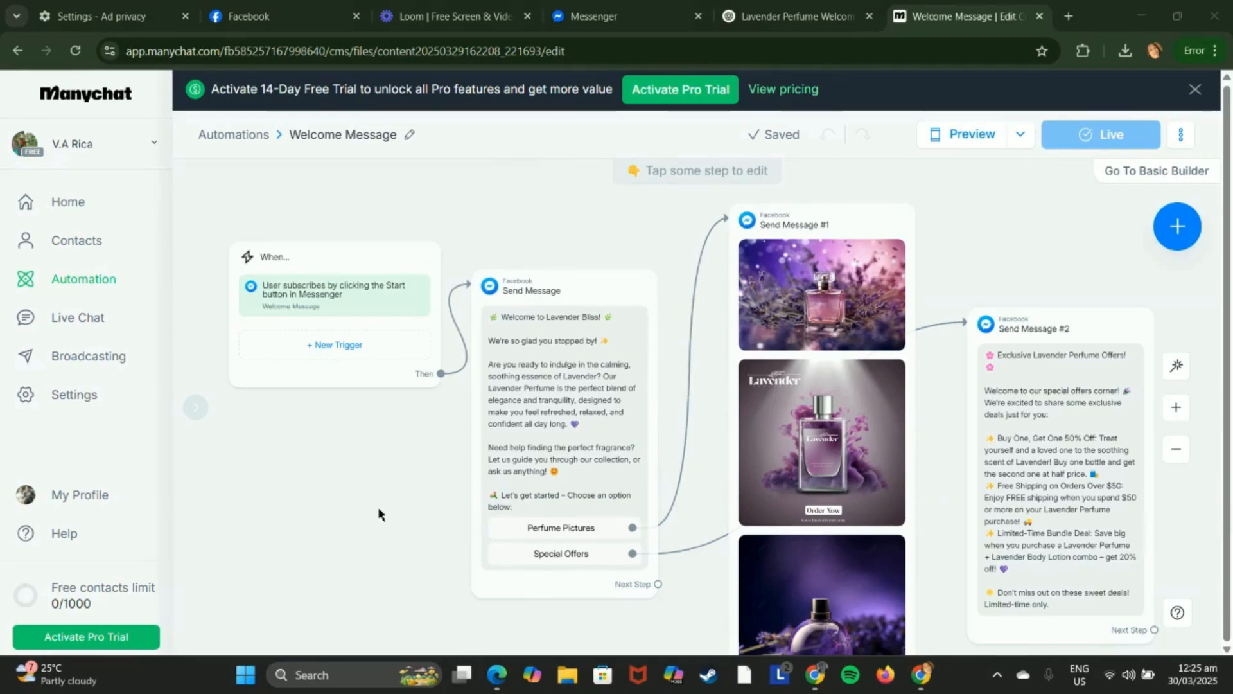
Switch to Facebook, start a chat with the connected page using Get started, and read the automated welcome message.
click(300, 23)
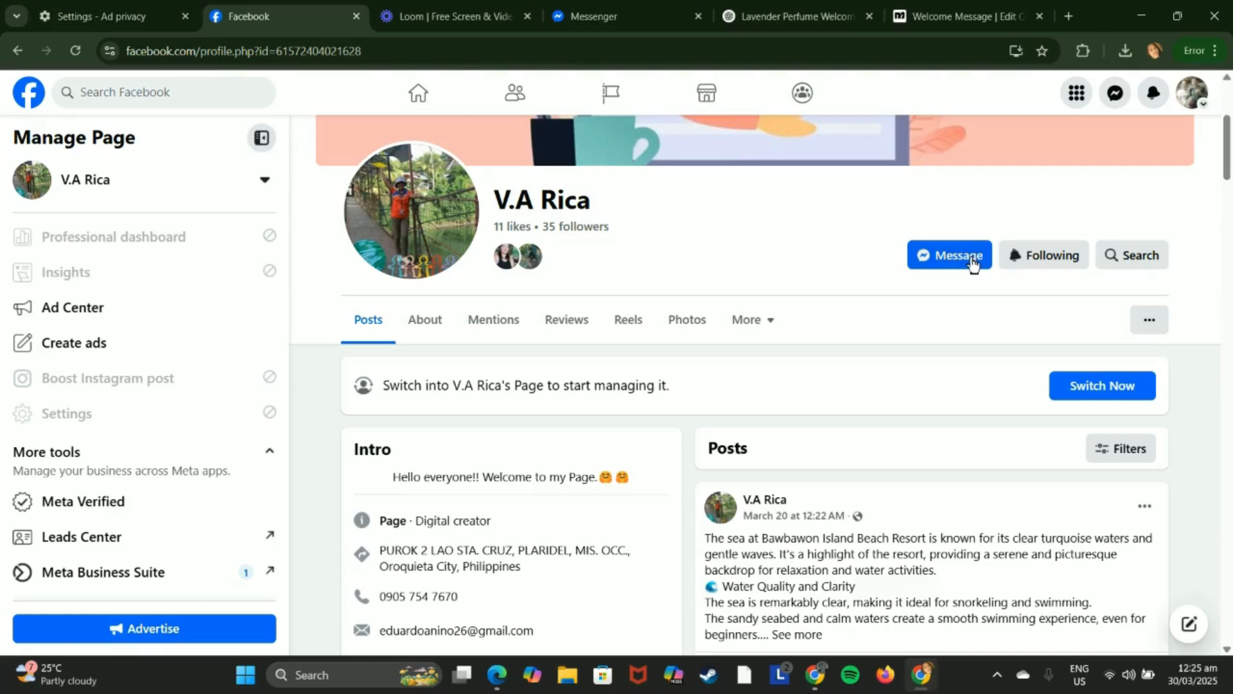
click(37, 591)
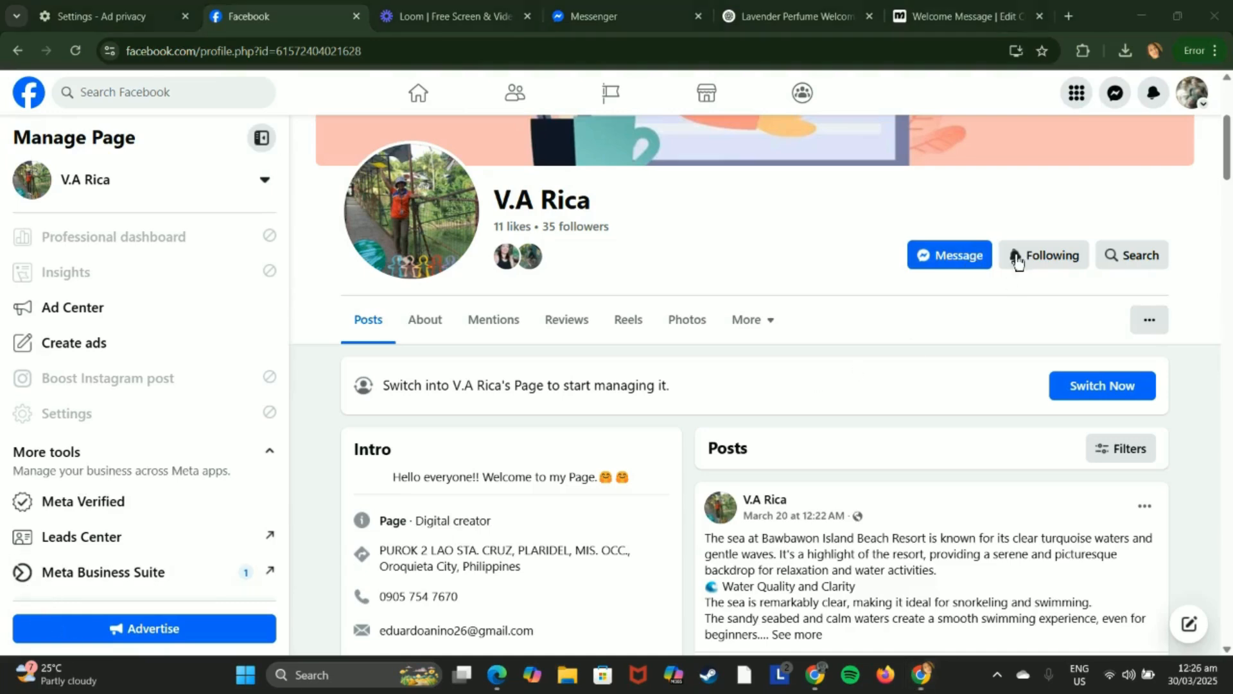
click(955, 266)
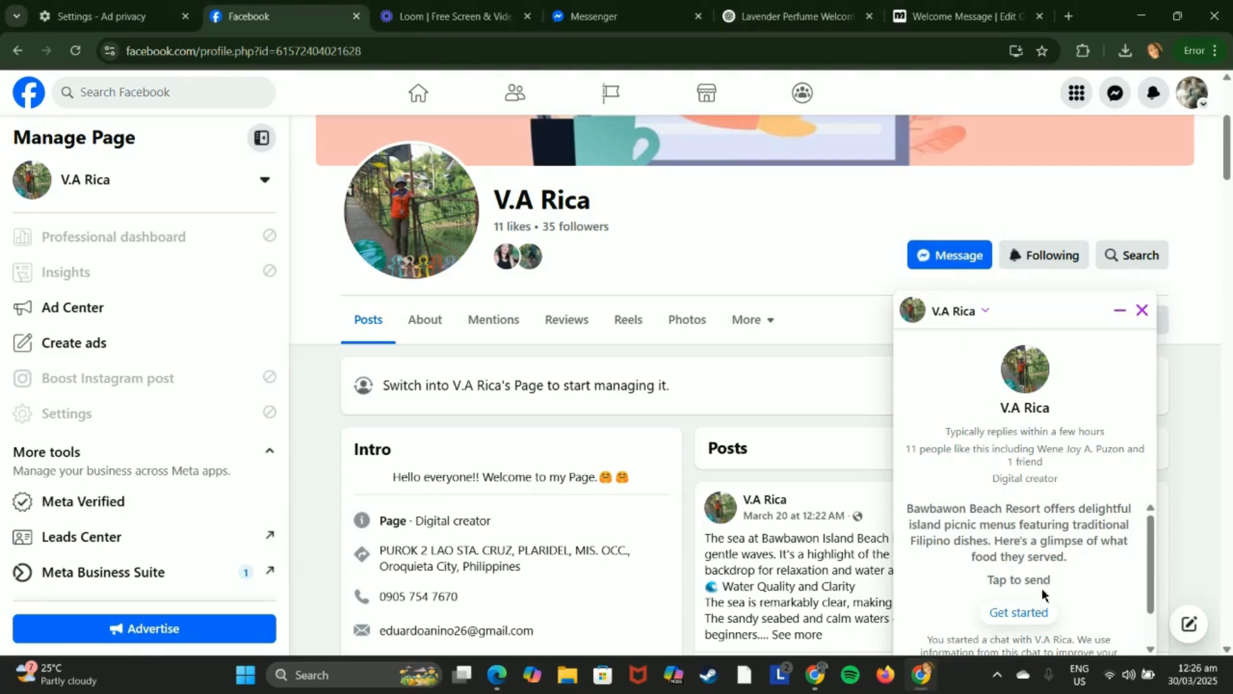
click(1019, 613)
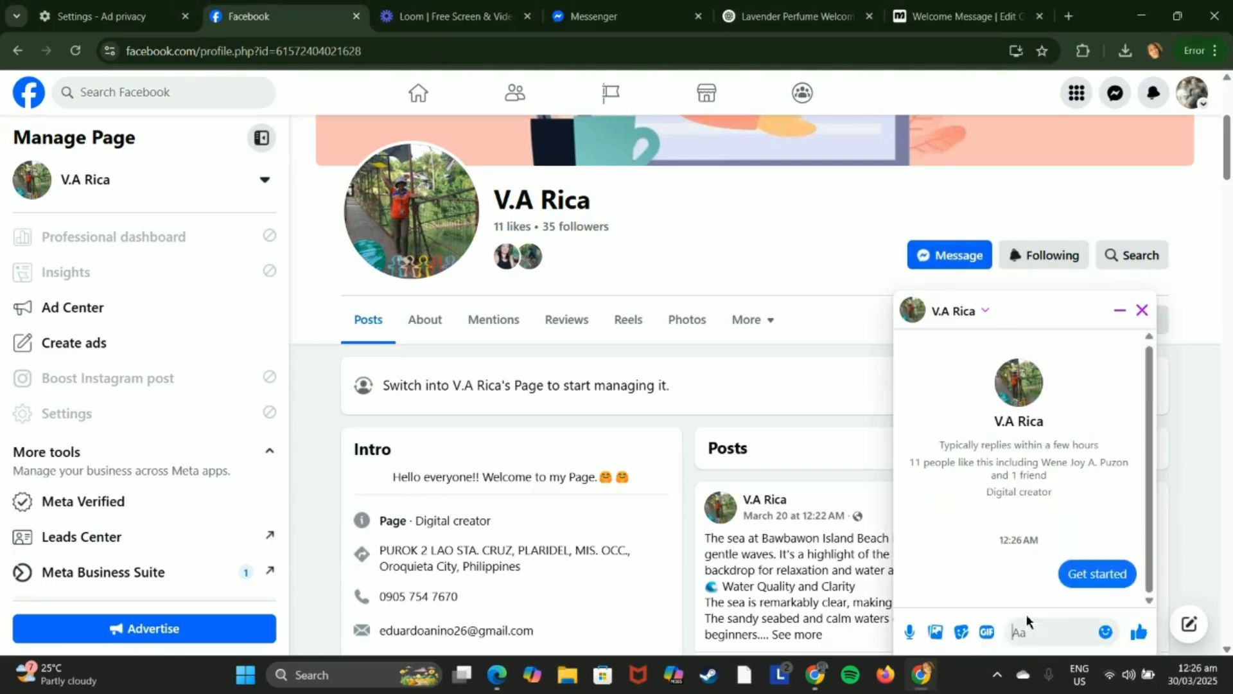
mouse_move(1017, 577)
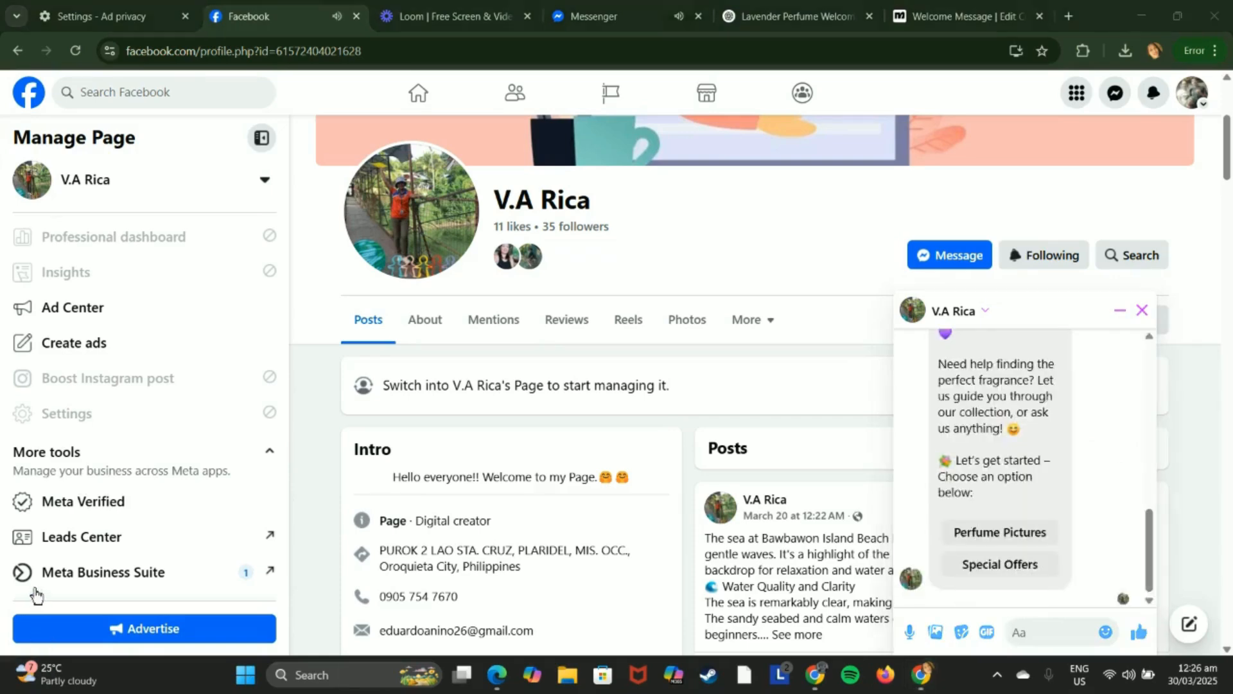
scroll(1009, 504, up, 3)
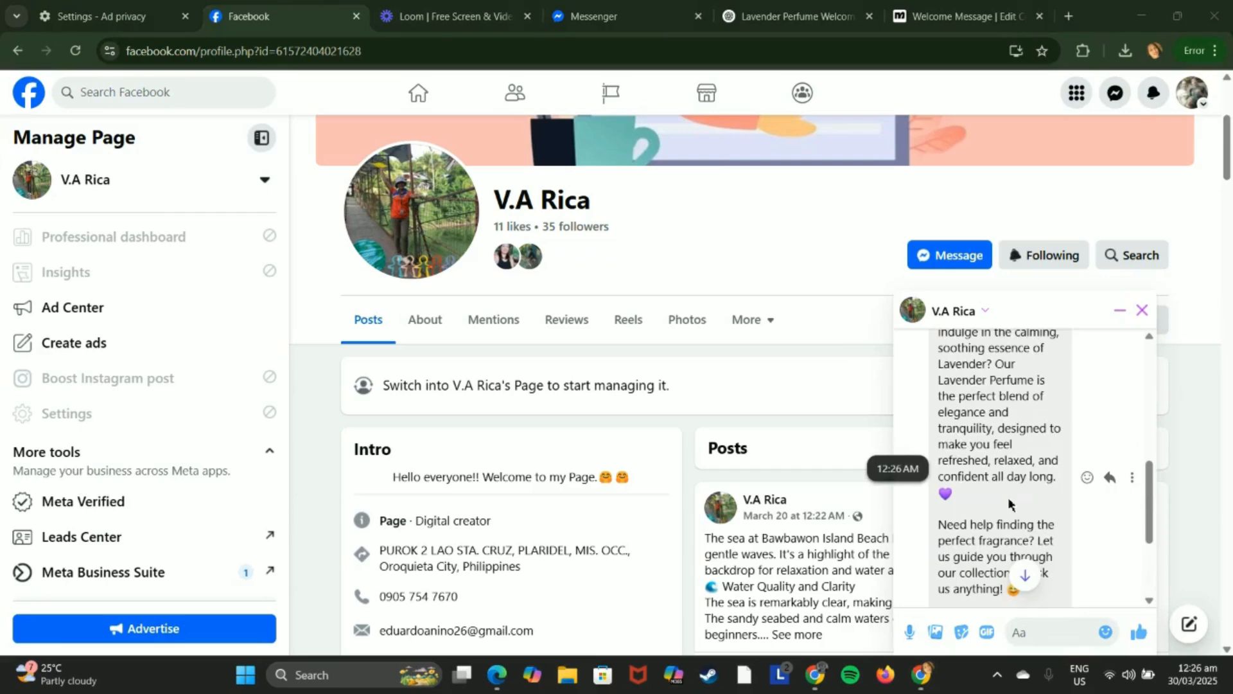
scroll(1008, 502, down, 1)
scroll(1008, 504, down, 1)
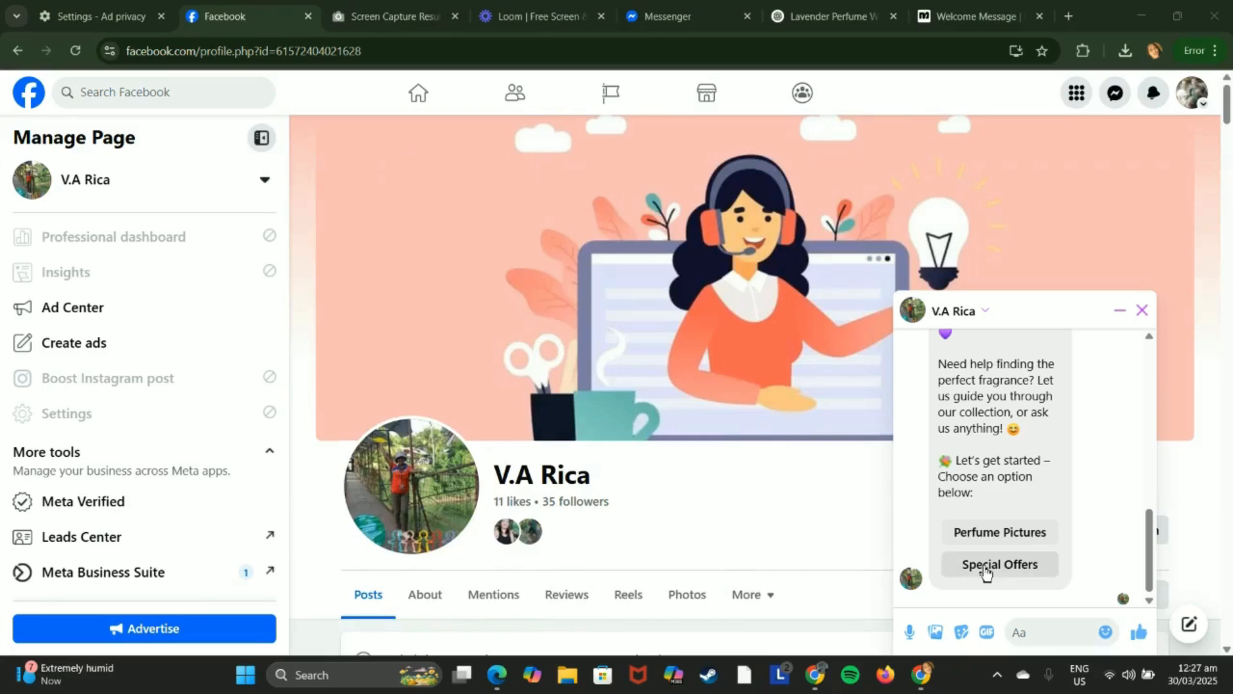
Test the Perfume Pictures option in the chat and look through the pictures sent in reply.
click(994, 538)
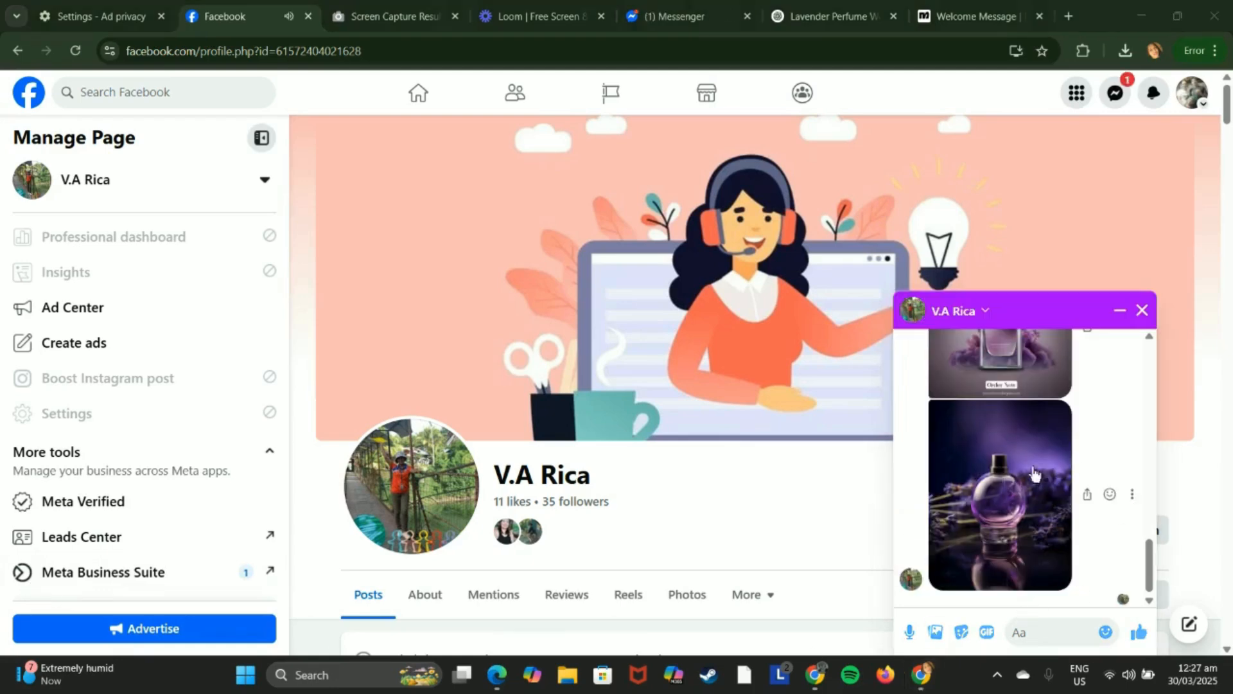
scroll(1006, 478, up, 3)
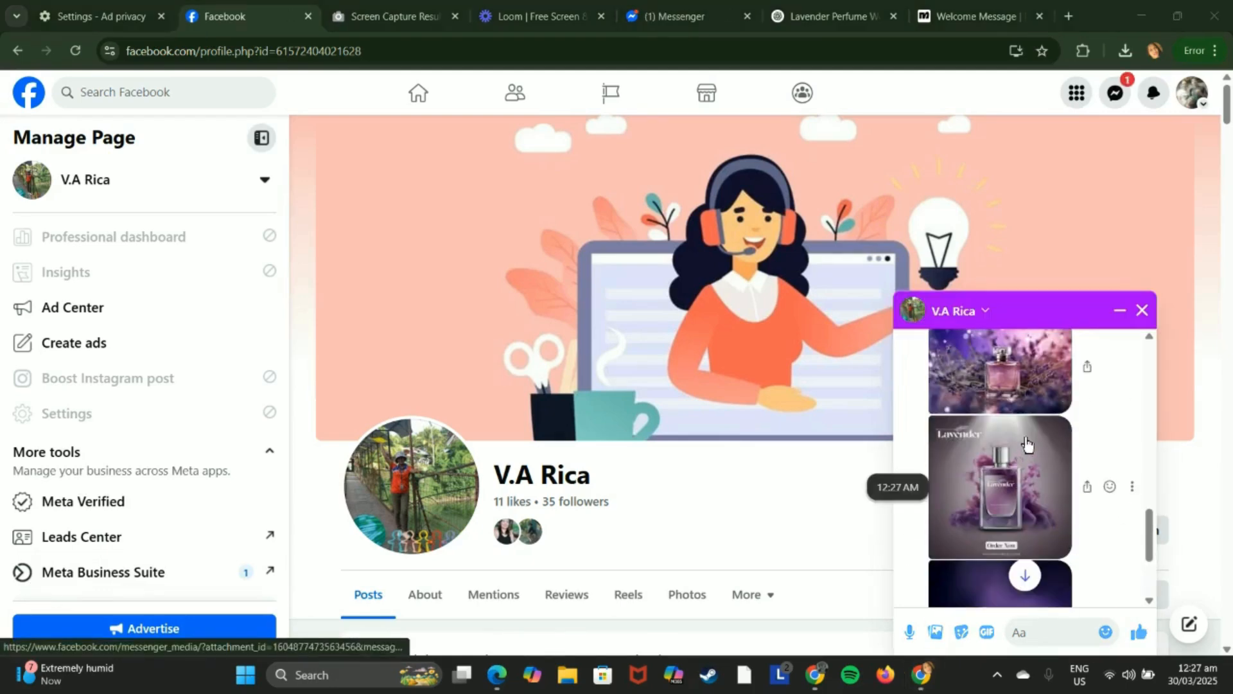
scroll(1026, 444, down, 3)
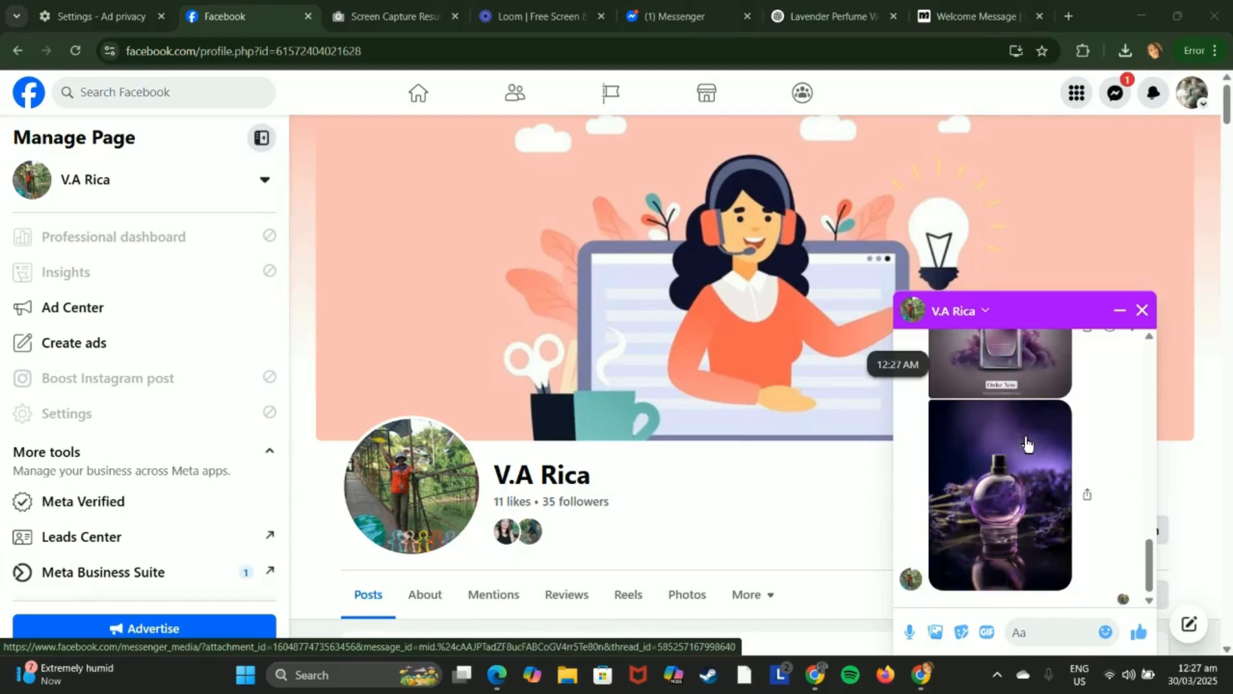
scroll(1027, 443, up, 3)
scroll(1026, 443, down, 3)
scroll(1026, 444, up, 2)
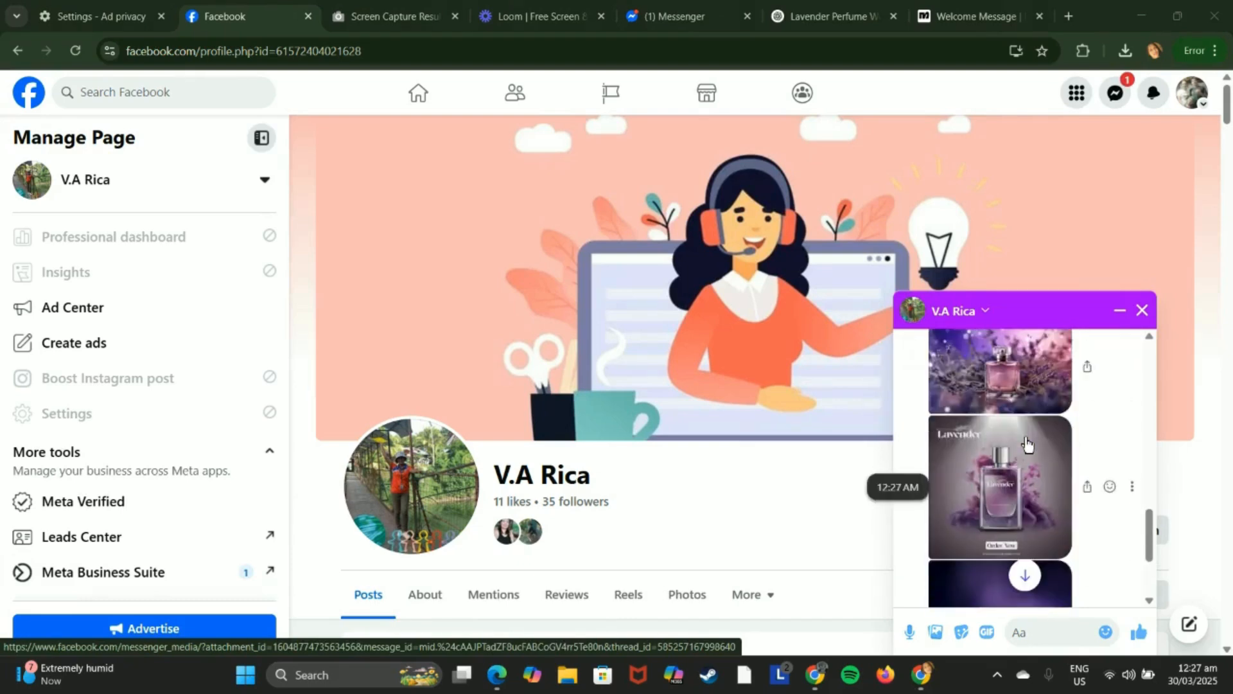
scroll(1026, 443, up, 2)
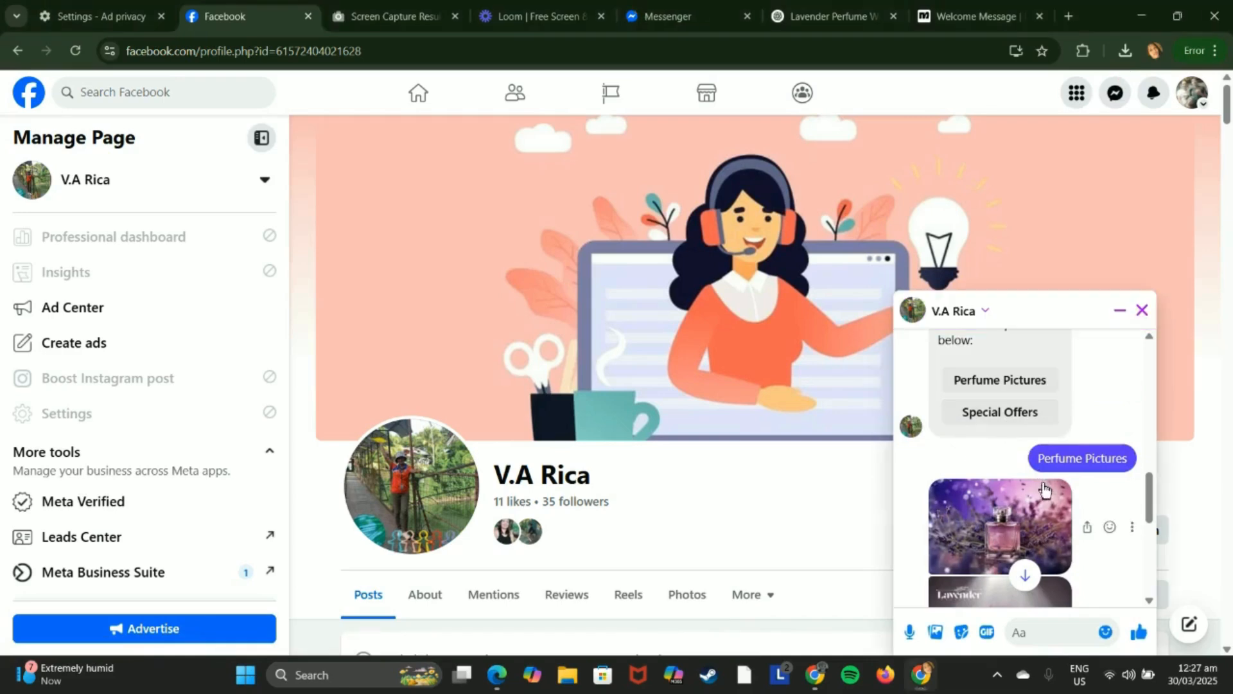
Test the Special Offers option in the chat and read through the exclusive perfume offers reply.
scroll(1046, 490, down, 3)
scroll(1045, 490, down, 5)
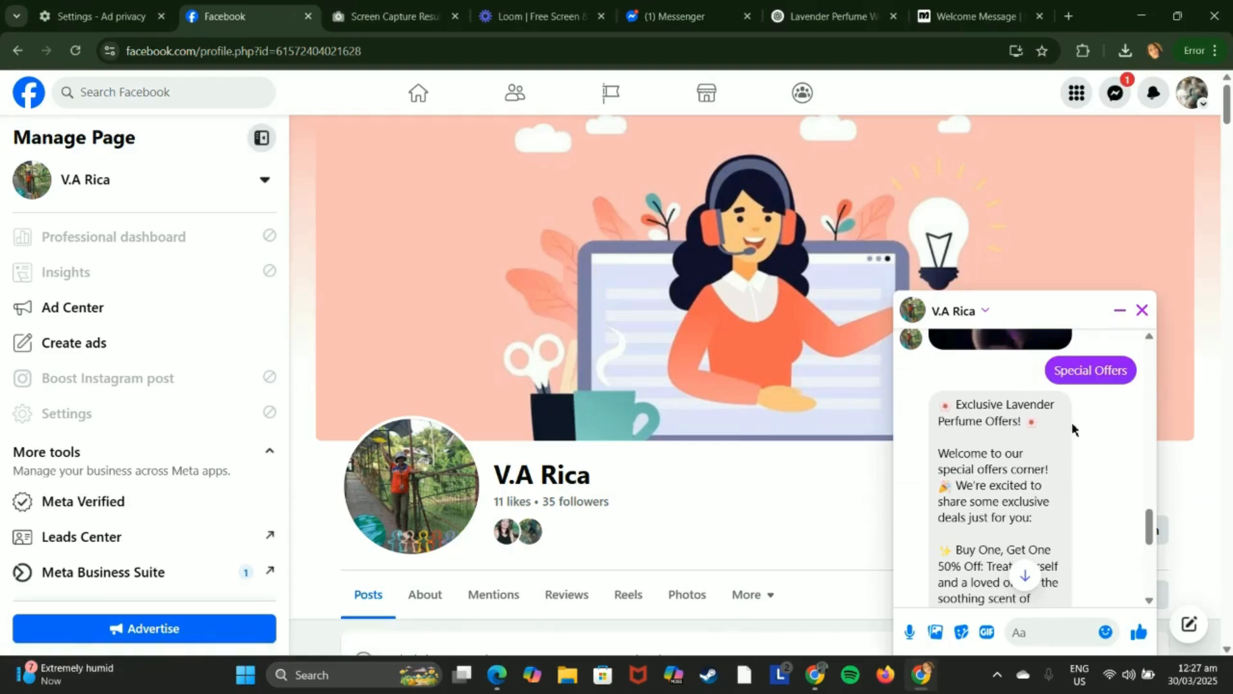
scroll(994, 494, down, 3)
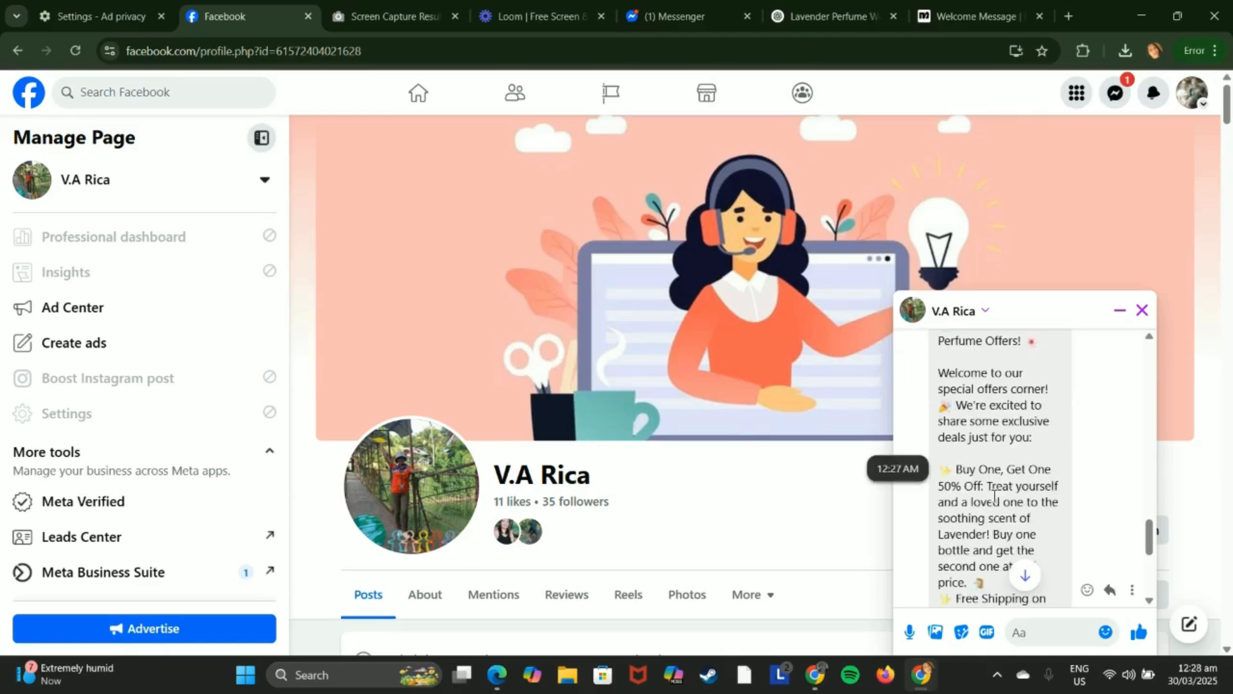
scroll(995, 494, down, 2)
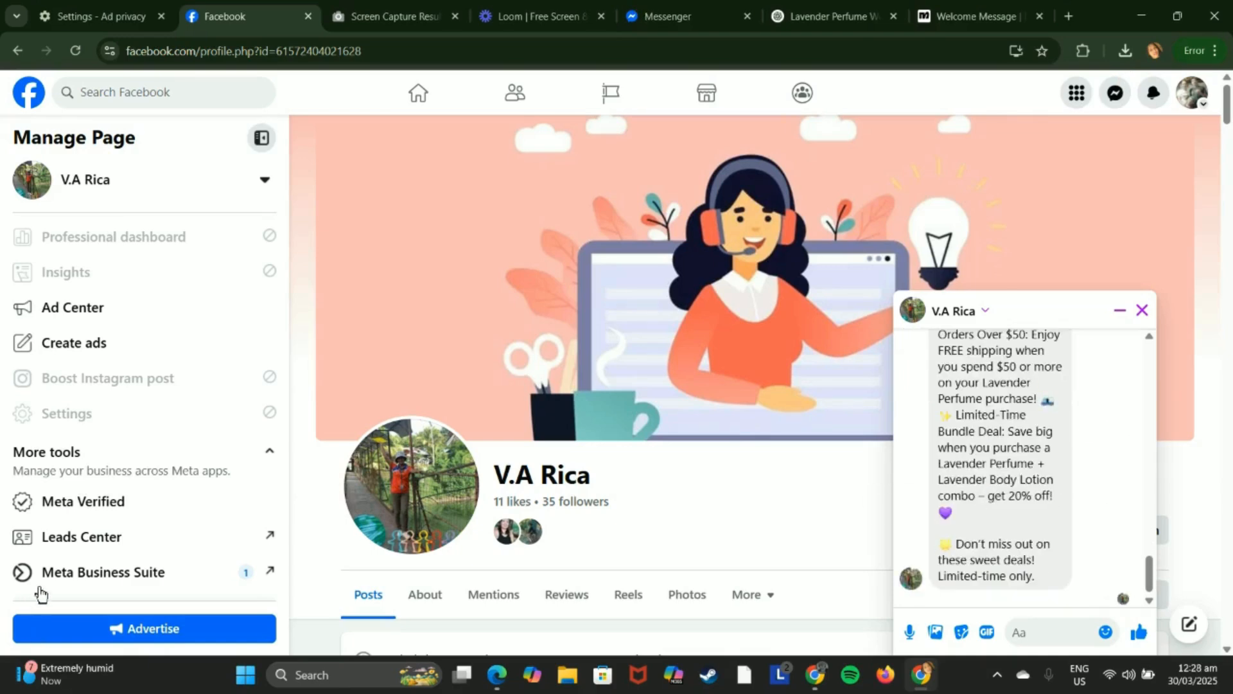